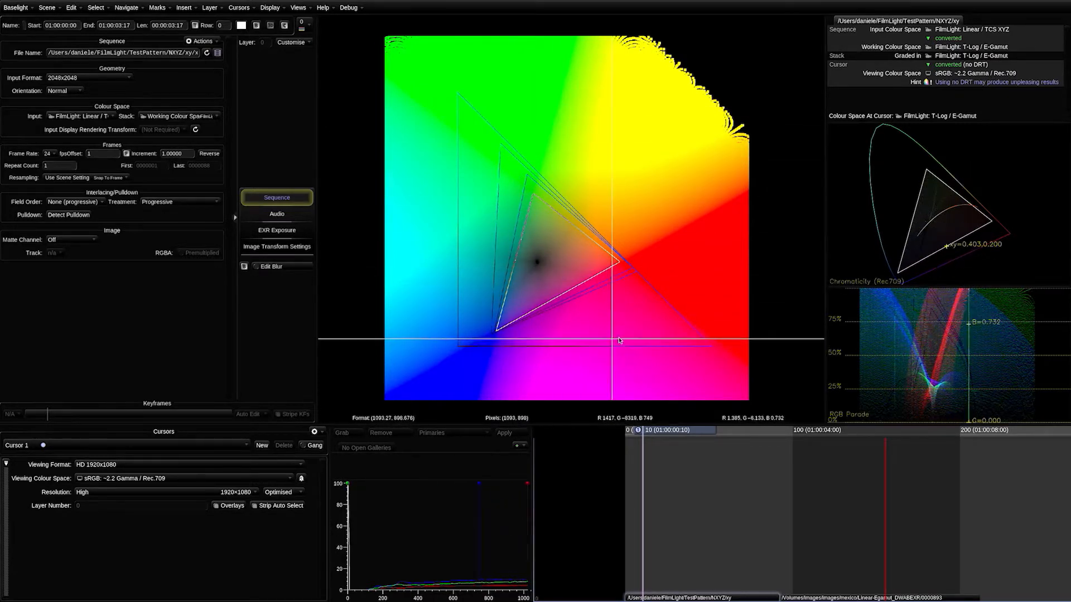
Set the cursor's viewing colour space to DCI: 2.6 Gamma / X'Y'Z' and the chromaticity scope's gamut to DCI-P3 (X'Y'Z').
{"action": "left_click", "coordinate": [174, 479]}
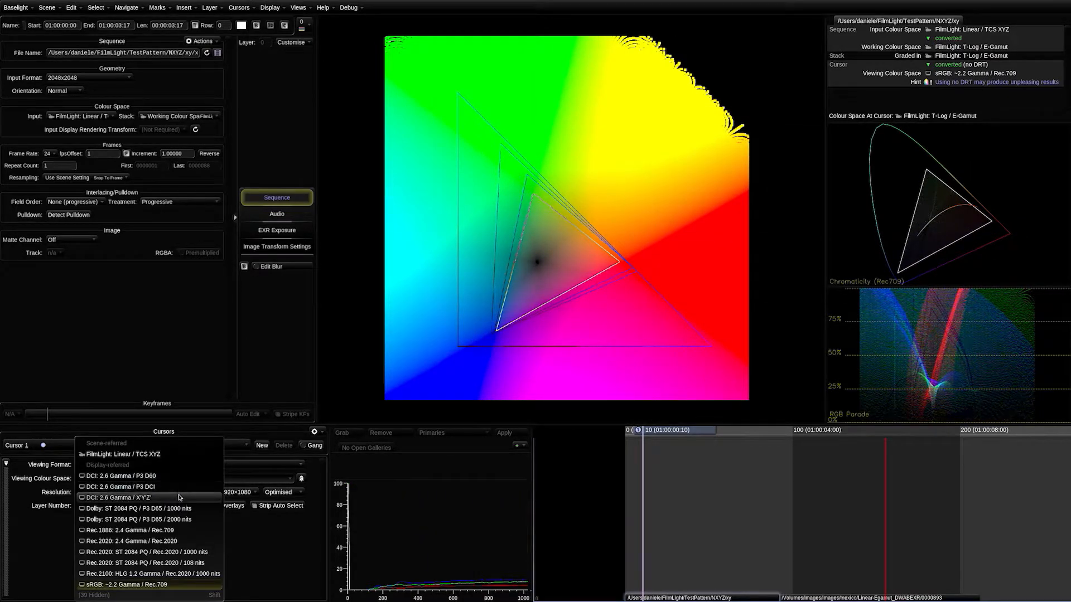
{"action": "left_click", "coordinate": [170, 498]}
{"action": "right_click", "coordinate": [973, 202]}
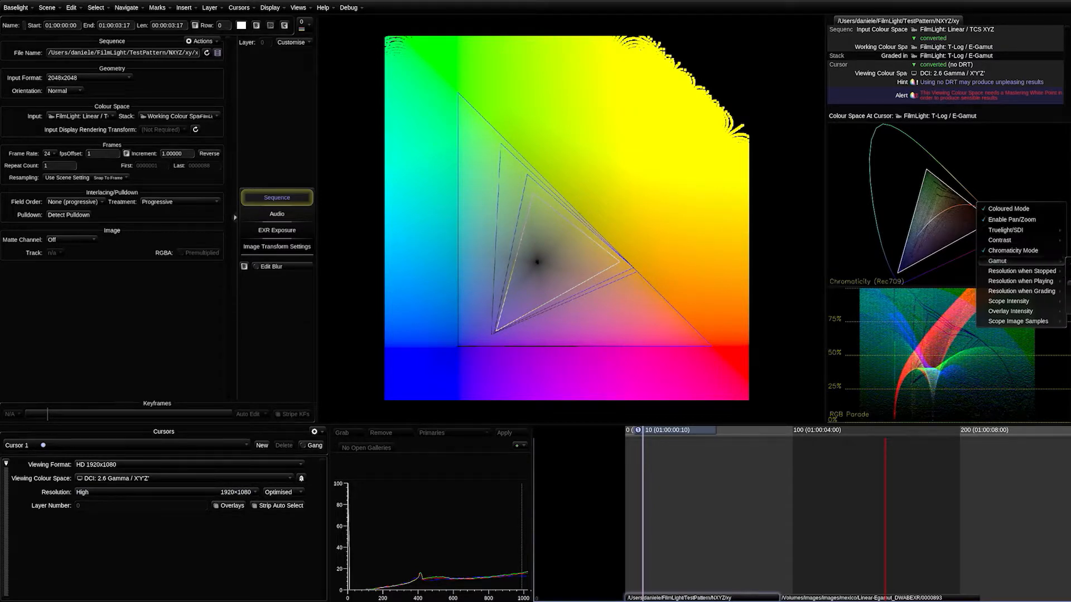
{"action": "left_click", "coordinate": [1069, 304]}
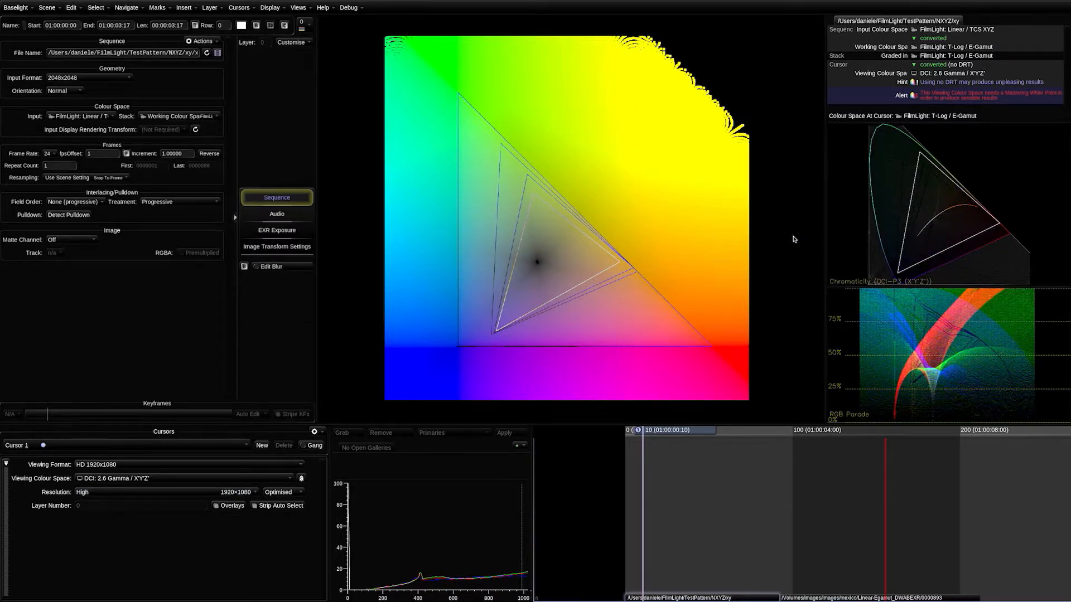
Sample colours around the gamut triangles of the xy test pattern and examine their chromaticity positions.
{"action": "left_click_drag", "start_coordinate": [522, 224], "coordinate": [450, 269]}
{"action": "left_click_drag", "start_coordinate": [518, 277], "coordinate": [508, 210]}
{"action": "mouse_move", "coordinate": [514, 205]}
{"action": "left_mouse_down"}
{"action": "mouse_move", "coordinate": [513, 186]}
{"action": "mouse_move", "coordinate": [513, 211]}
{"action": "left_mouse_up"}
{"action": "left_click_drag", "start_coordinate": [527, 194], "coordinate": [471, 165]}
{"action": "left_click_drag", "start_coordinate": [536, 224], "coordinate": [491, 172]}
In the scene's advanced colour settings, set the Mastering Colour Space to Rec.1886: 2.4 Gamma / Rec.709.
{"action": "key", "text": "ctrl+shift+s"}
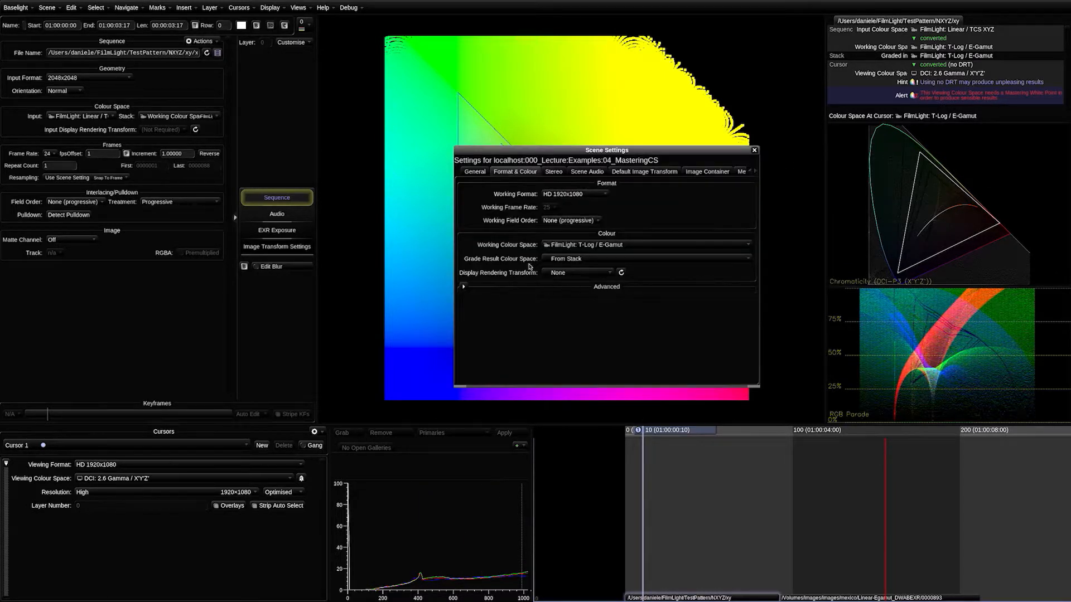
{"action": "left_click_drag", "start_coordinate": [662, 150], "coordinate": [586, 140]}
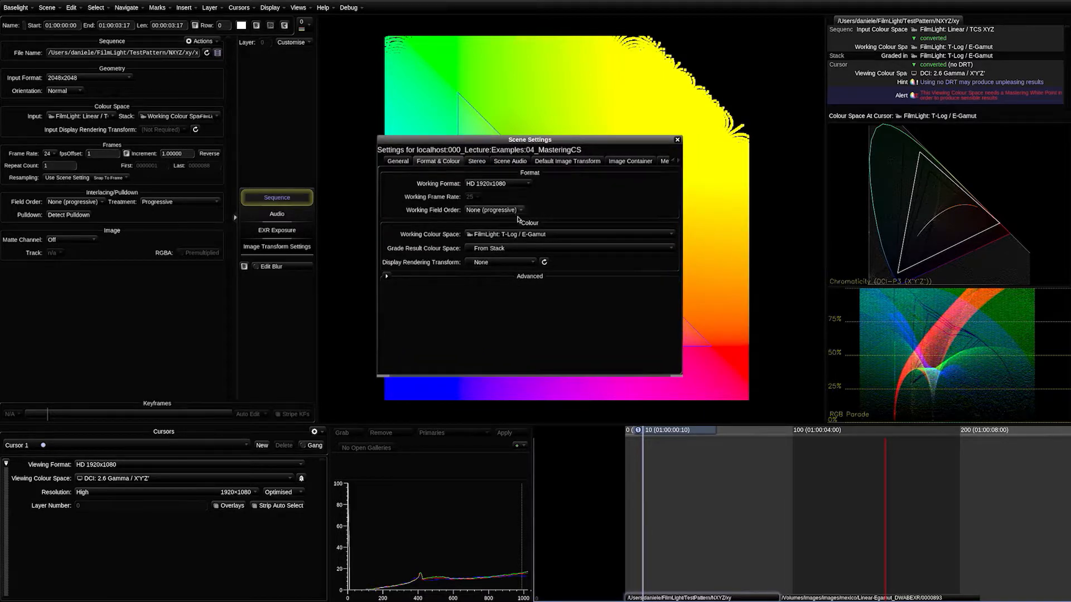
{"action": "left_click", "coordinate": [387, 276]}
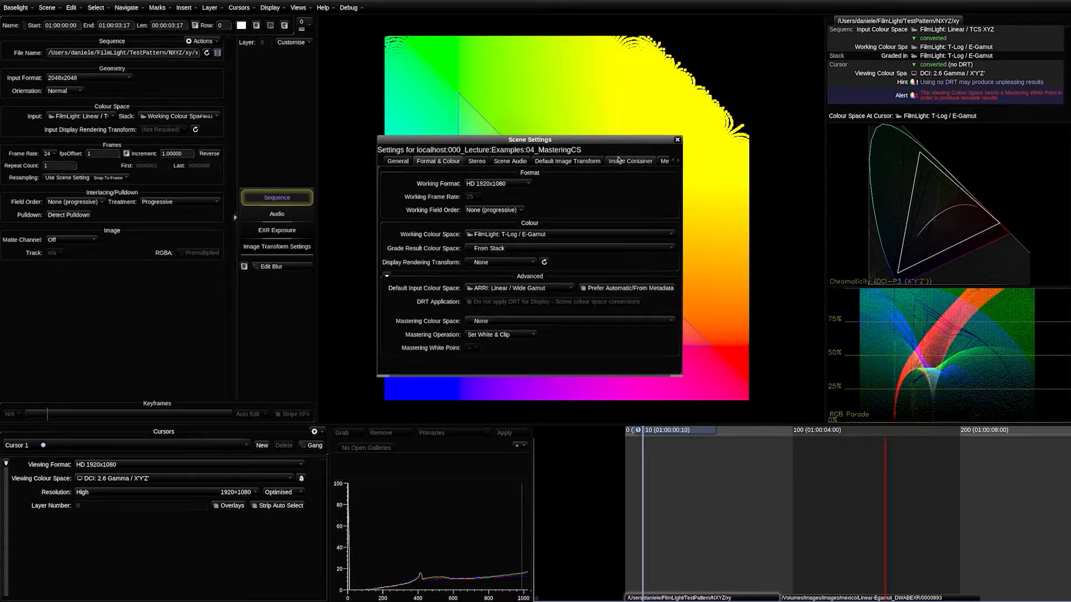
{"action": "left_click_drag", "start_coordinate": [620, 194], "coordinate": [388, 234]}
{"action": "left_click", "coordinate": [261, 362]}
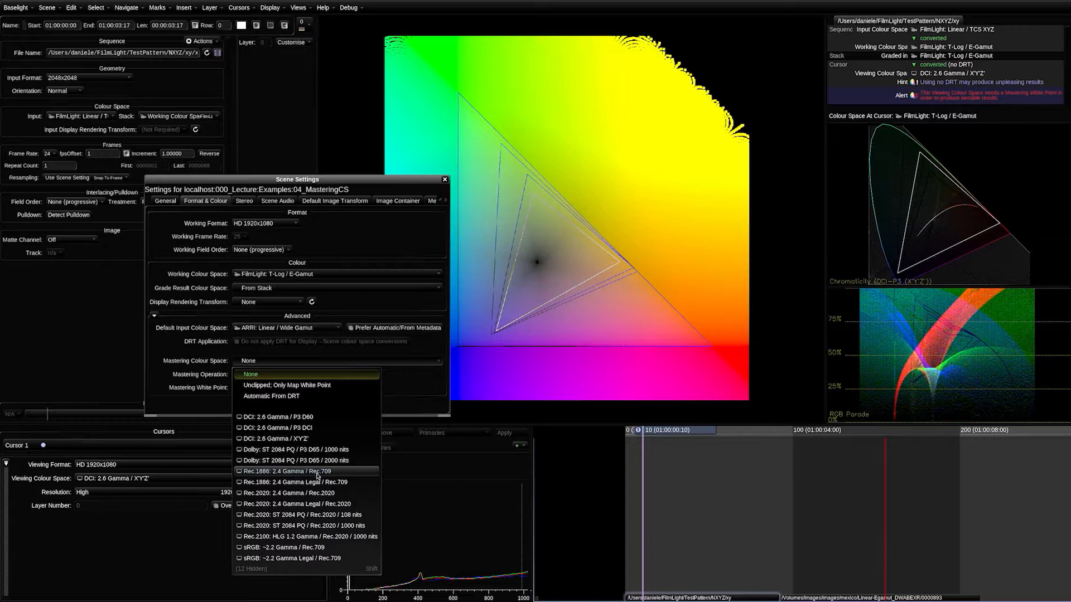
{"action": "left_click", "coordinate": [337, 473]}
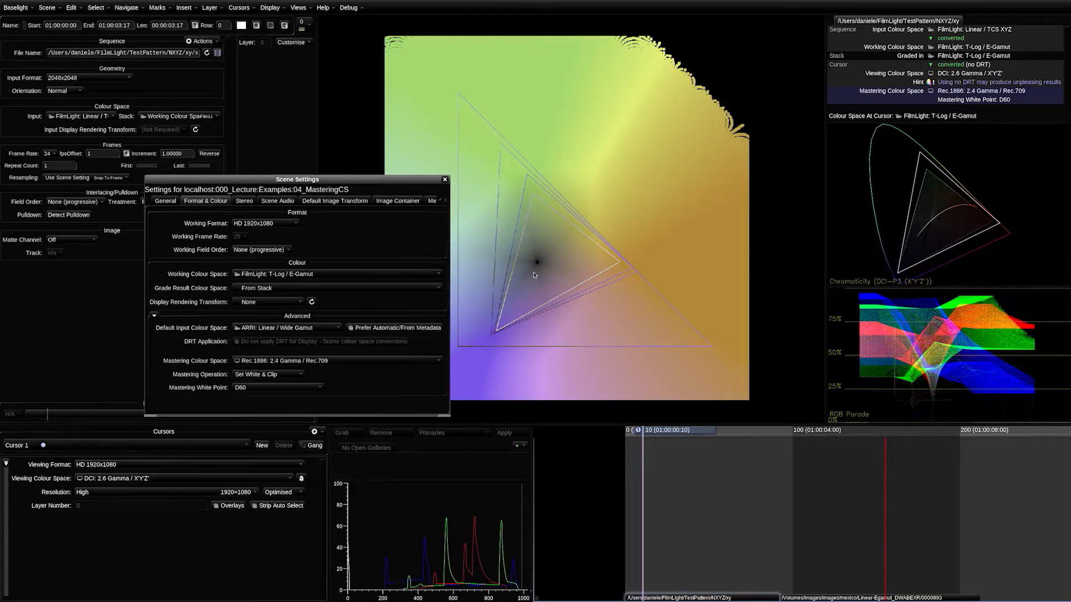
Sample the test pattern's clipped colours and review the available Mastering Colour Space options without changing the selection.
{"action": "left_click_drag", "start_coordinate": [523, 226], "coordinate": [446, 334]}
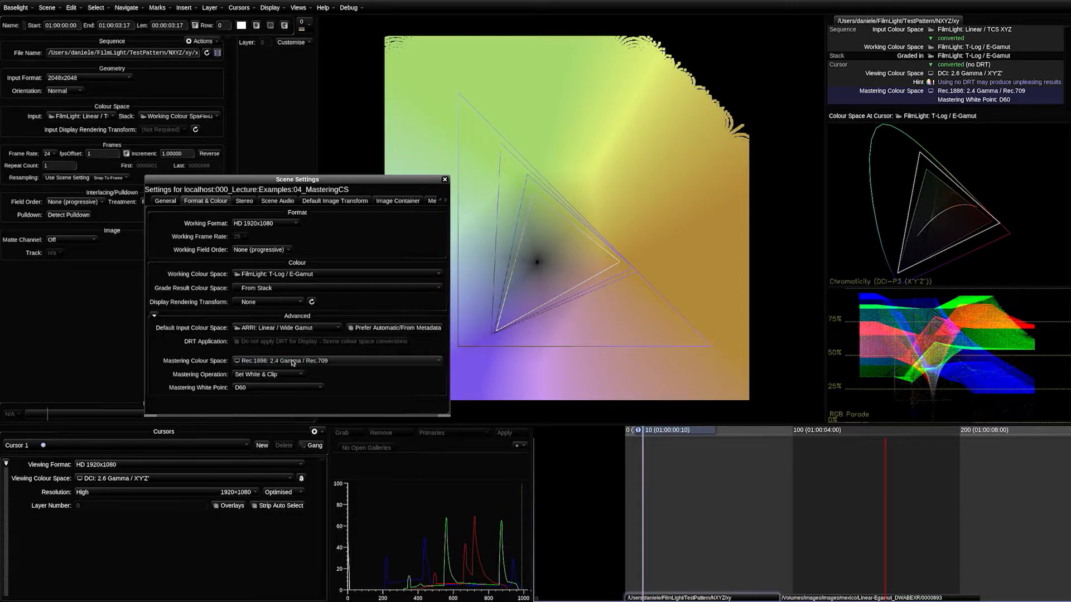
{"action": "left_click_drag", "start_coordinate": [577, 179], "coordinate": [690, 168]}
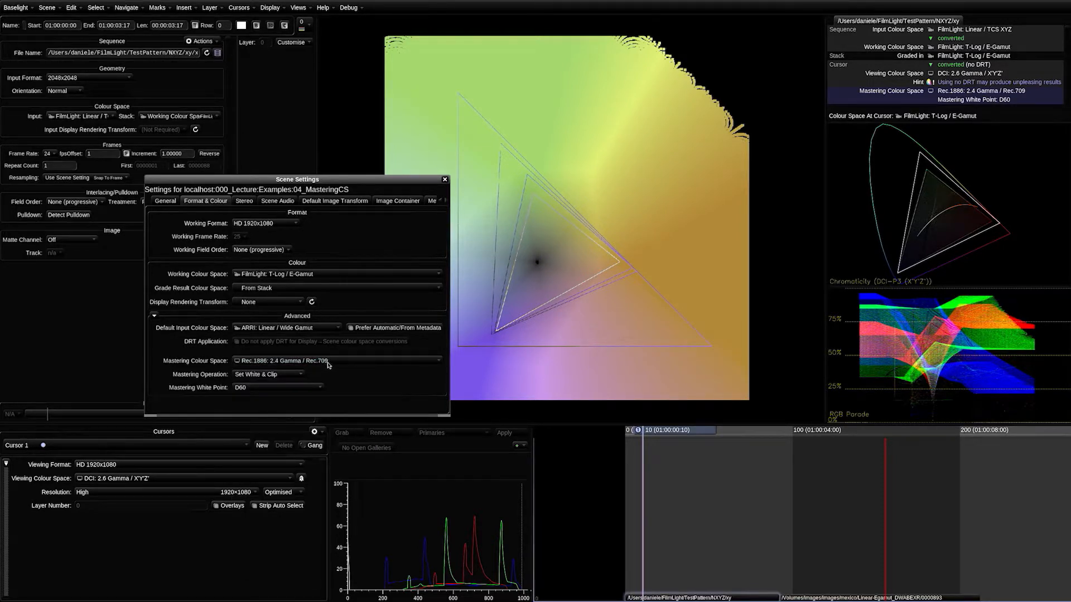
{"action": "left_click", "coordinate": [336, 362]}
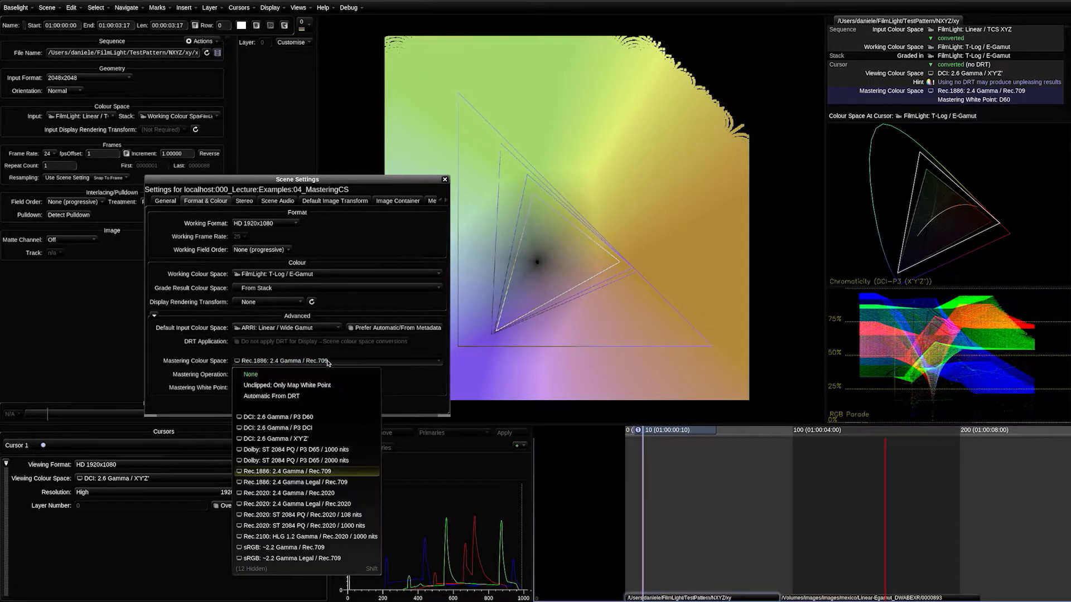
{"action": "left_click", "coordinate": [333, 363]}
{"action": "left_click", "coordinate": [330, 362]}
{"action": "left_click", "coordinate": [330, 361]}
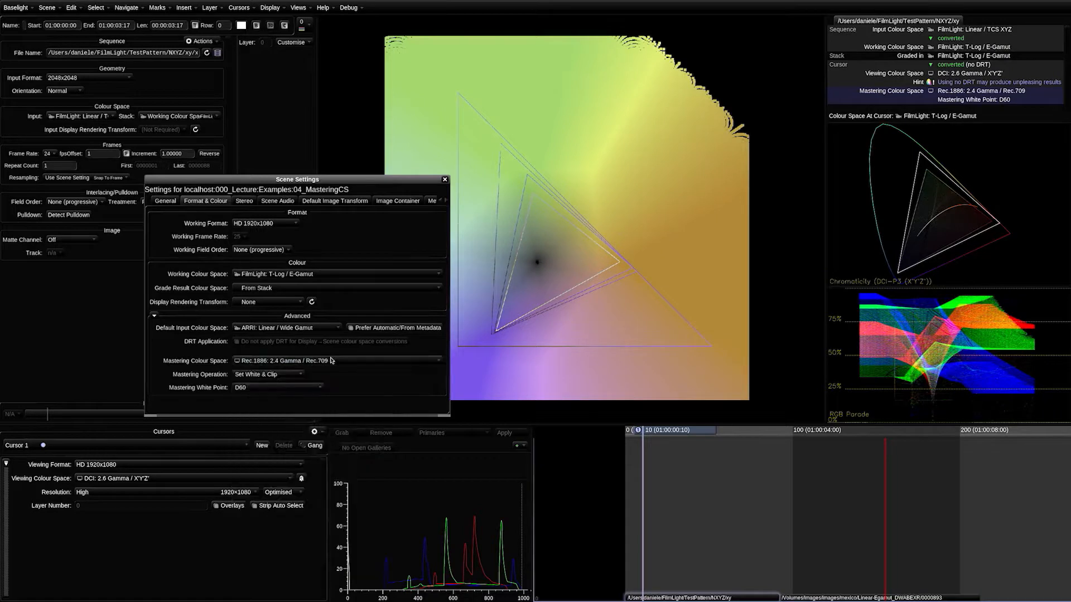
Take the mastering white point from the mastering colour space, set that space to DCI: 2.6 Gamma / P3 D60, and sample the pattern.
{"action": "left_click", "coordinate": [301, 387]}
{"action": "left_click", "coordinate": [292, 400]}
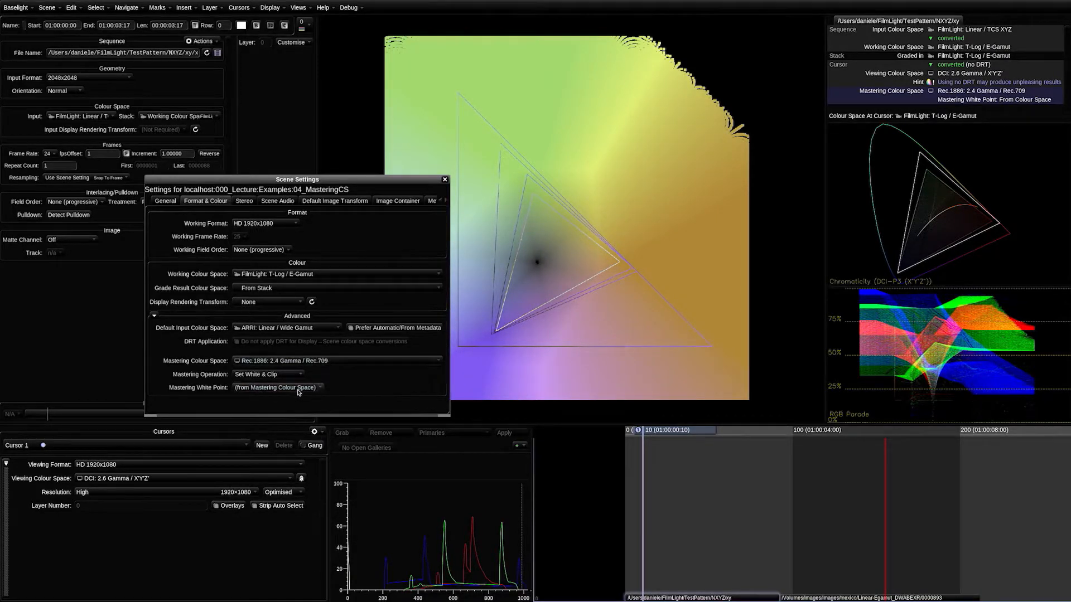
{"action": "left_click", "coordinate": [320, 362]}
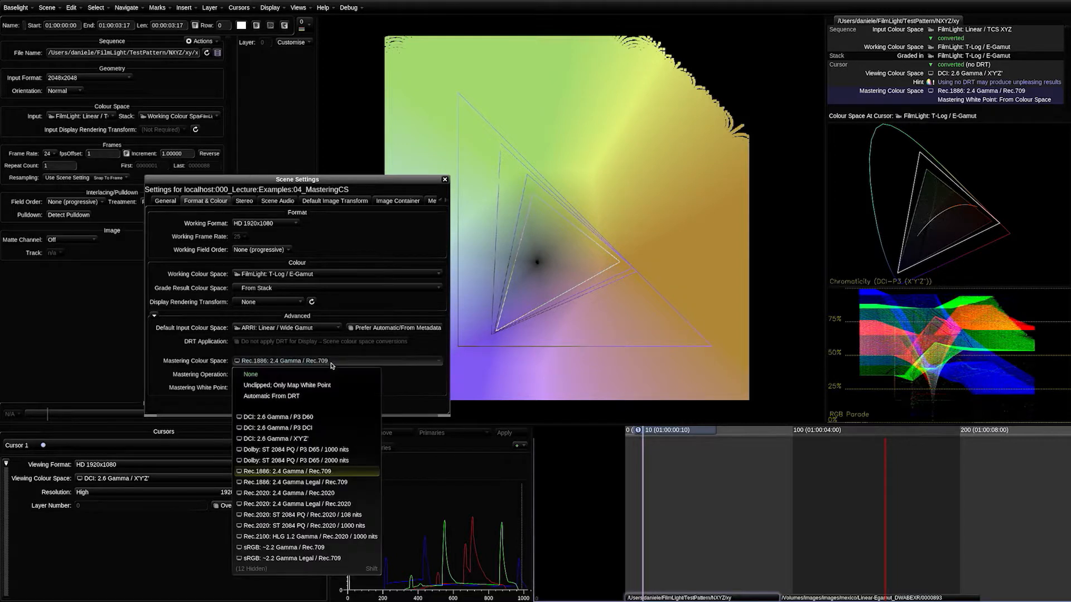
{"action": "left_click", "coordinate": [337, 417]}
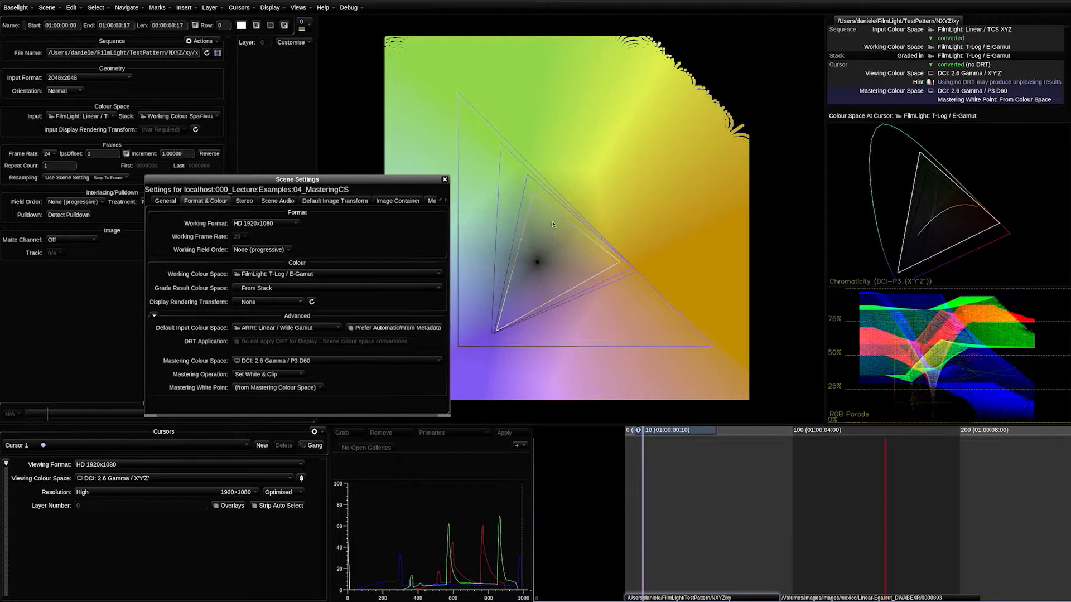
{"action": "left_click_drag", "start_coordinate": [552, 222], "coordinate": [693, 311]}
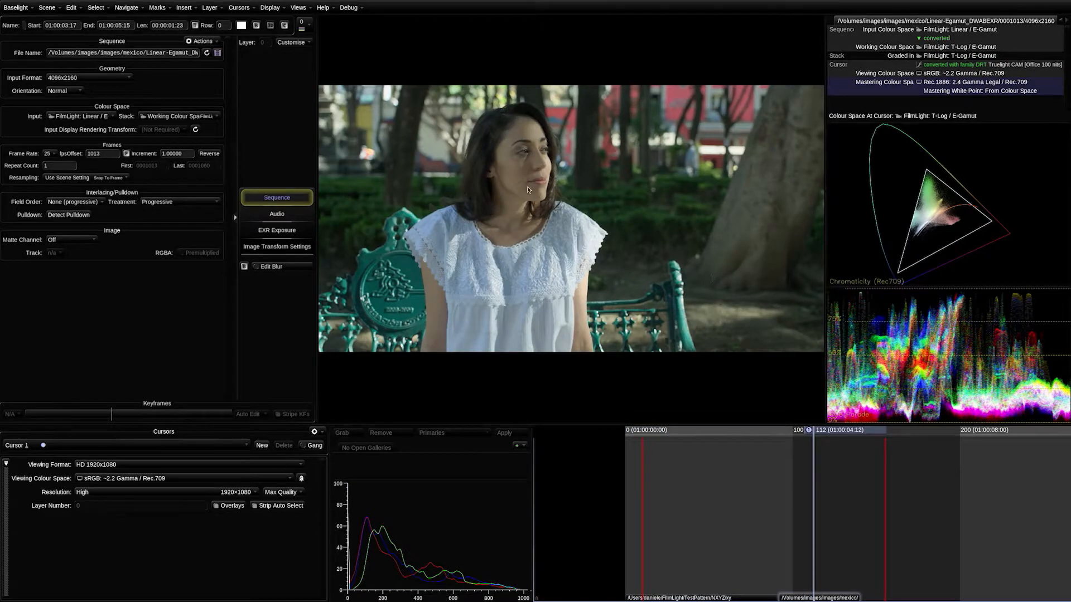
Add a Film Grade layer to the portrait shot and reduce its saturation until the image is fully monochrome.
{"action": "key", "text": "p"}
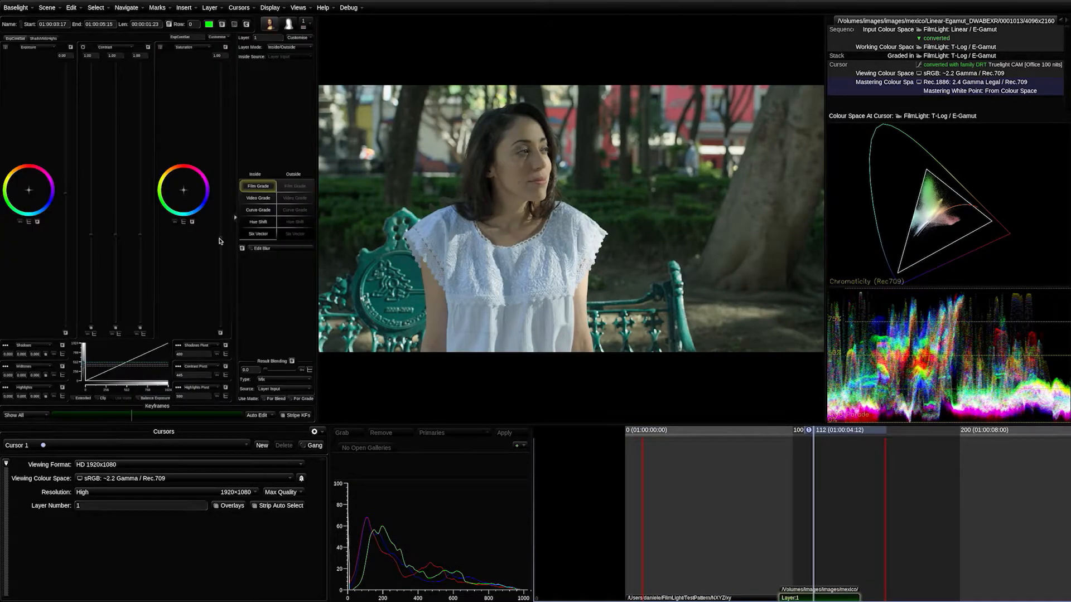
{"action": "left_click_drag", "start_coordinate": [220, 238], "coordinate": [219, 333]}
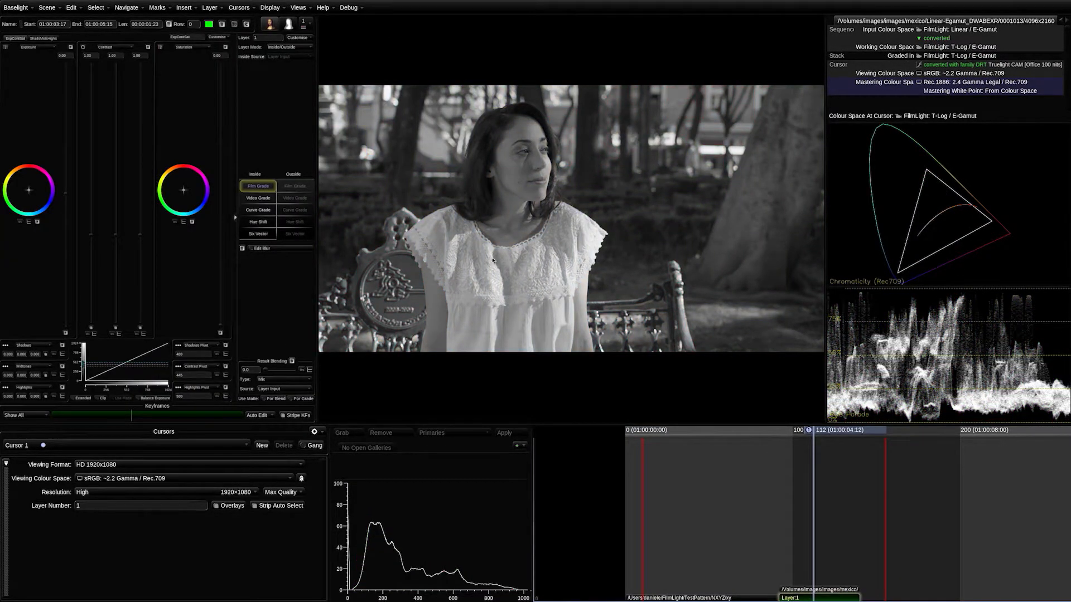
{"action": "left_click_drag", "start_coordinate": [553, 175], "coordinate": [518, 173]}
Reopen the scene settings, set the Mastering White Point to D55, and move the settings window clear of the image.
{"action": "key", "text": "ctrl+shift+s"}
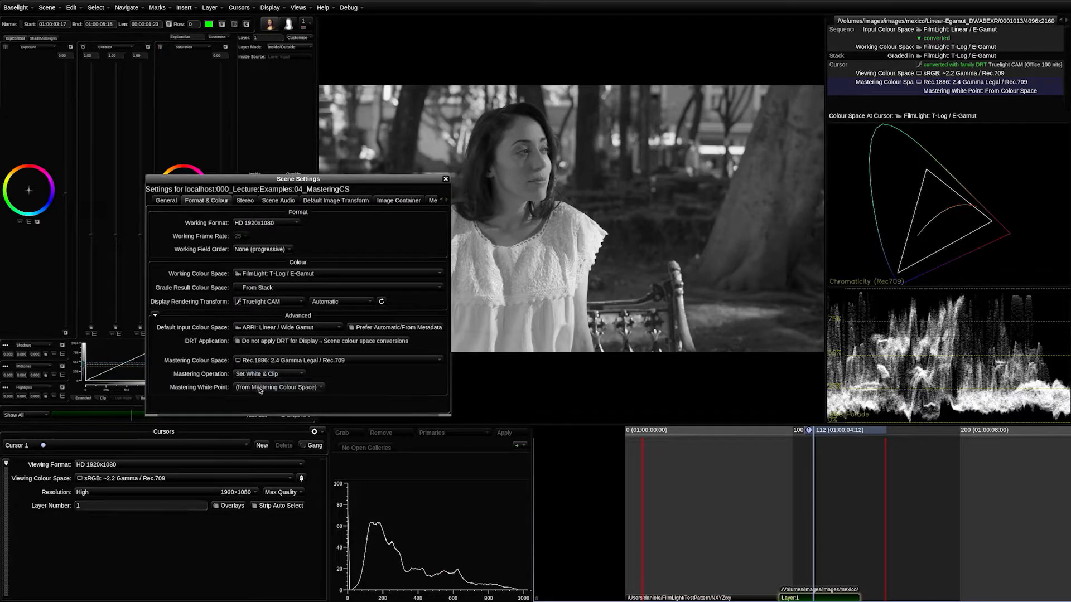
{"action": "left_click", "coordinate": [294, 387]}
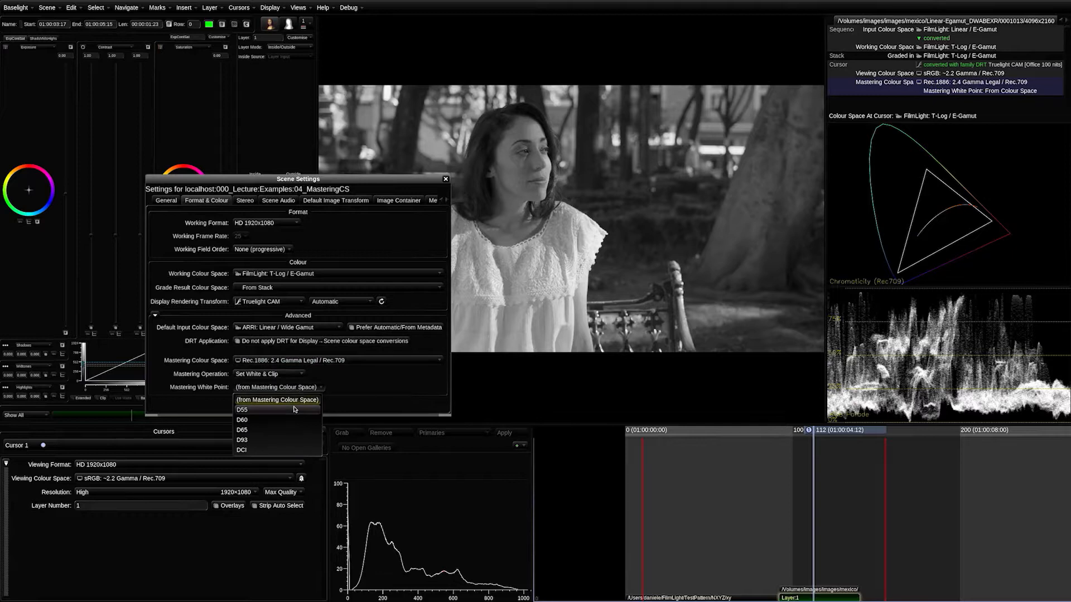
{"action": "left_click", "coordinate": [289, 412]}
{"action": "left_click_drag", "start_coordinate": [418, 179], "coordinate": [343, 240]}
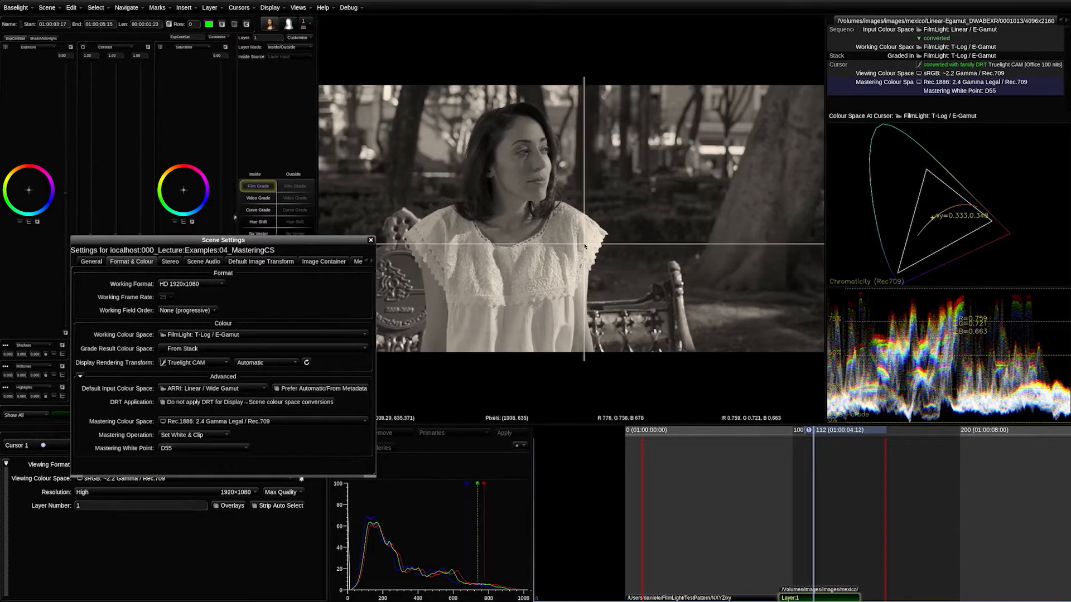
{"action": "left_click_drag", "start_coordinate": [226, 241], "coordinate": [233, 349]}
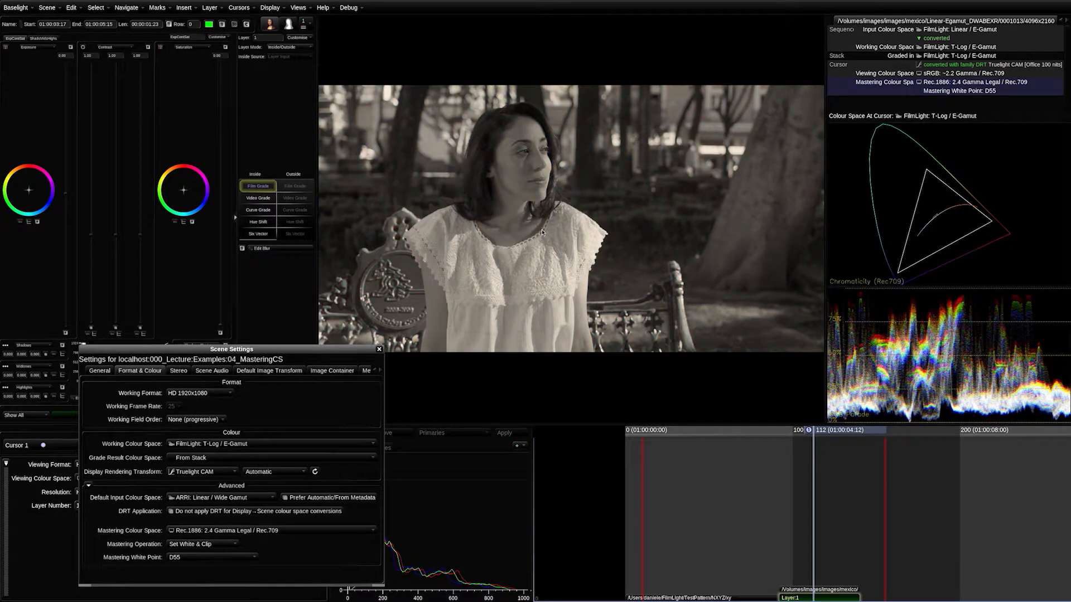
Try the mastering white points D60, D65, D93 and DCI in turn to compare their tint on the monochrome portrait.
{"action": "left_click", "coordinate": [206, 557]}
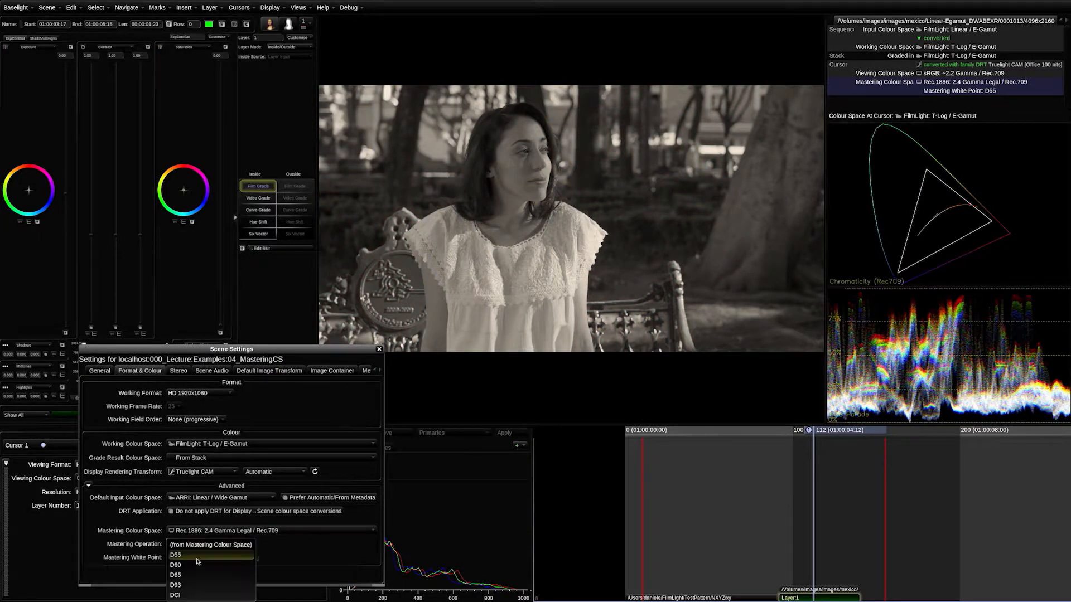
{"action": "left_click", "coordinate": [201, 563]}
{"action": "left_click", "coordinate": [204, 557]}
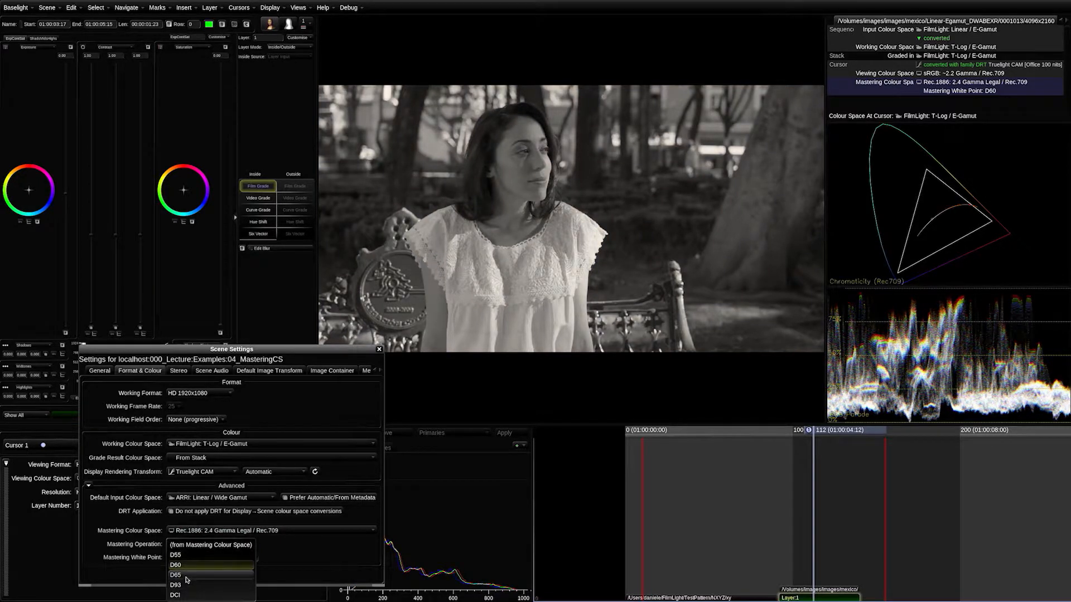
{"action": "left_click", "coordinate": [196, 576]}
{"action": "left_click", "coordinate": [193, 559]}
{"action": "left_click", "coordinate": [184, 585]}
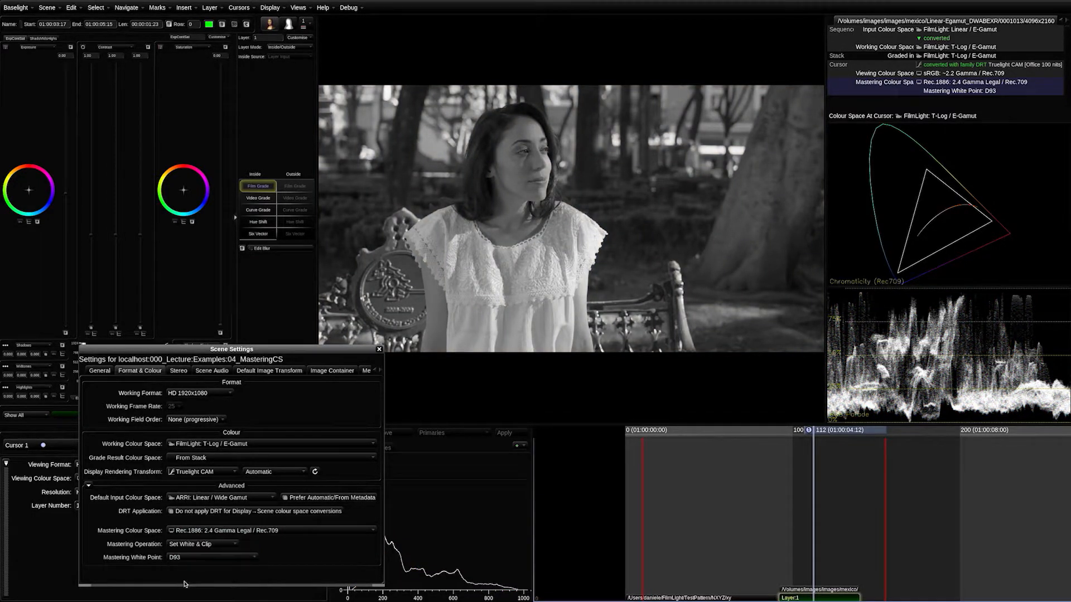
{"action": "left_click", "coordinate": [193, 559]}
{"action": "left_click", "coordinate": [178, 595]}
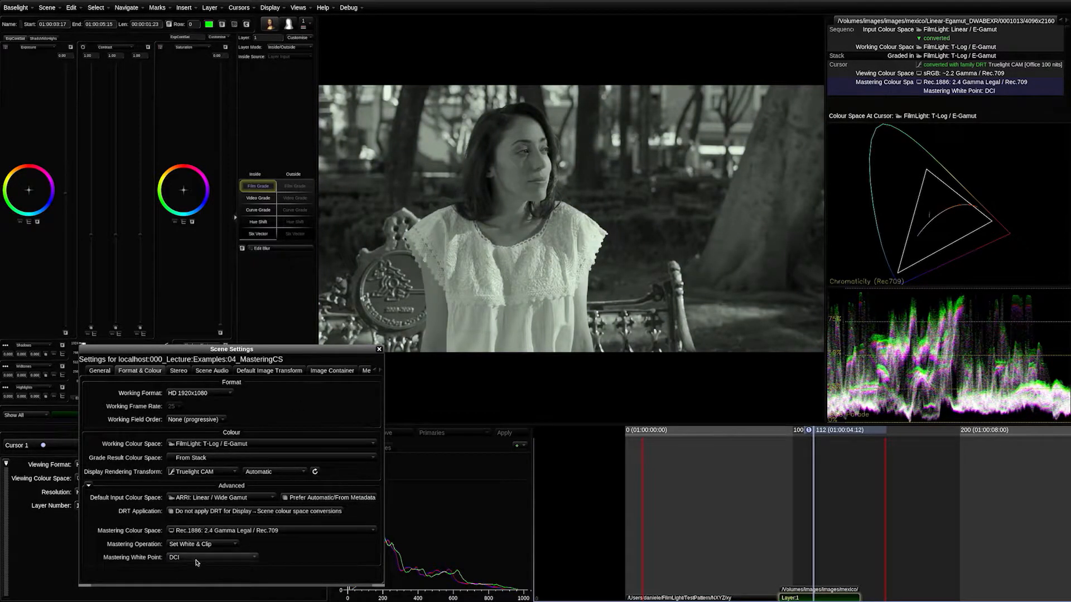
Set the Mastering White Point to D65 and move the settings window clear of the cursor settings.
{"action": "left_click", "coordinate": [198, 557]}
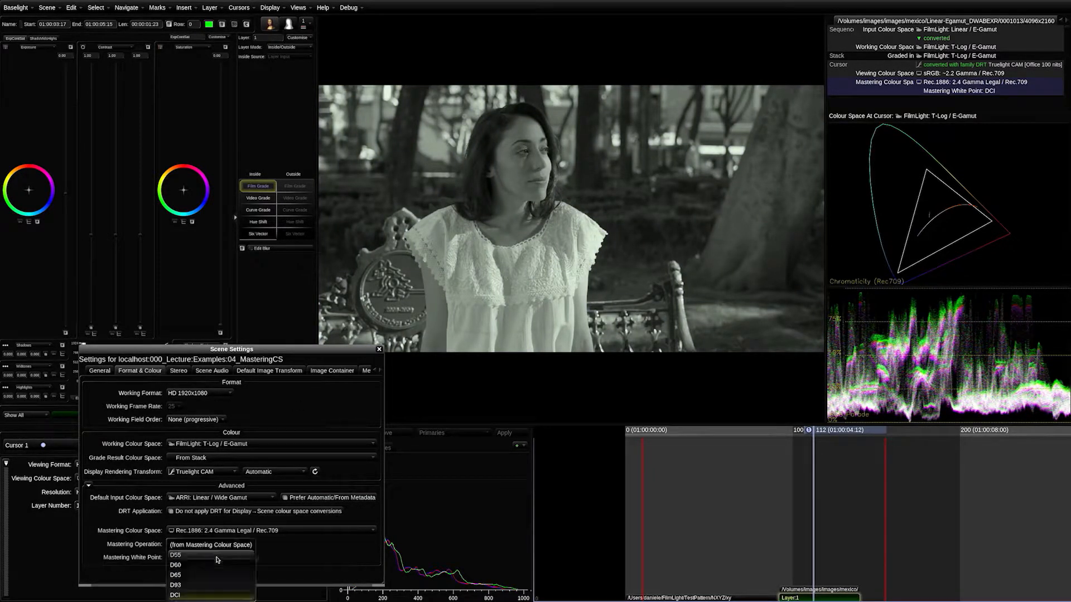
{"action": "left_click", "coordinate": [215, 575]}
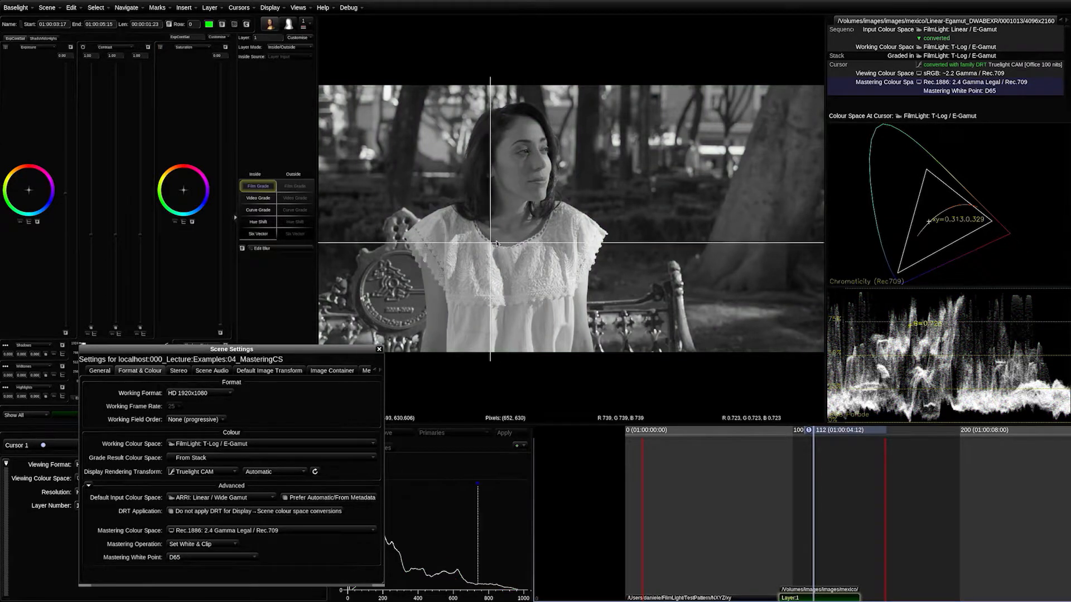
{"action": "left_click_drag", "start_coordinate": [312, 347], "coordinate": [523, 305]}
Switch the viewing colour space to DCI: 2.6 Gamma / X'Y'Z', match the chromaticity scope's gamut to DCI-P3 (X'Y'Z'), and sample the portrait.
{"action": "left_click", "coordinate": [147, 481]}
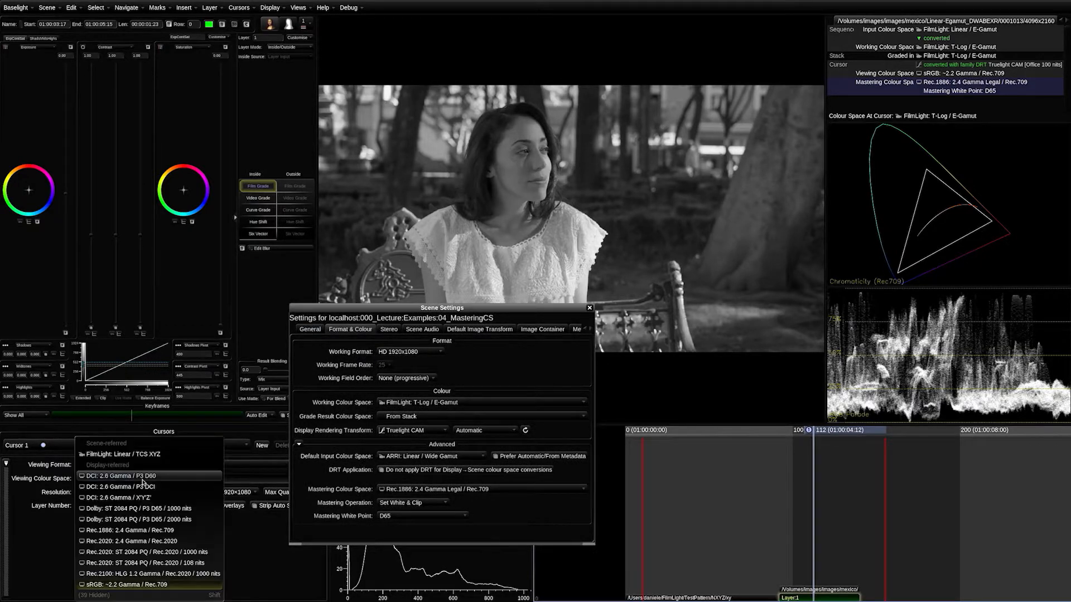
{"action": "left_click", "coordinate": [149, 498]}
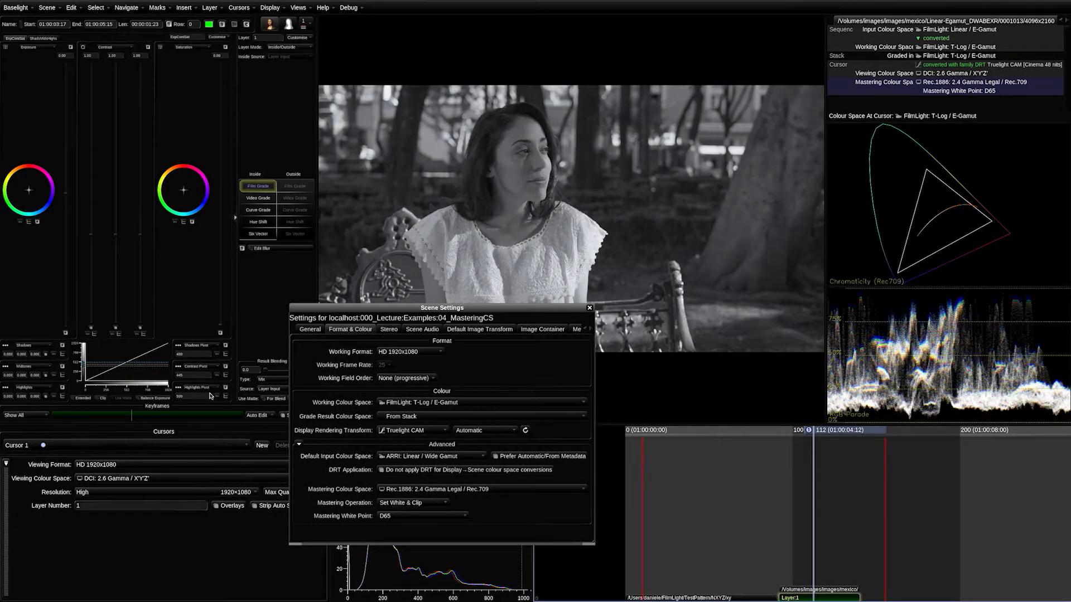
{"action": "right_click", "coordinate": [965, 225]}
{"action": "mouse_move", "coordinate": [993, 282]}
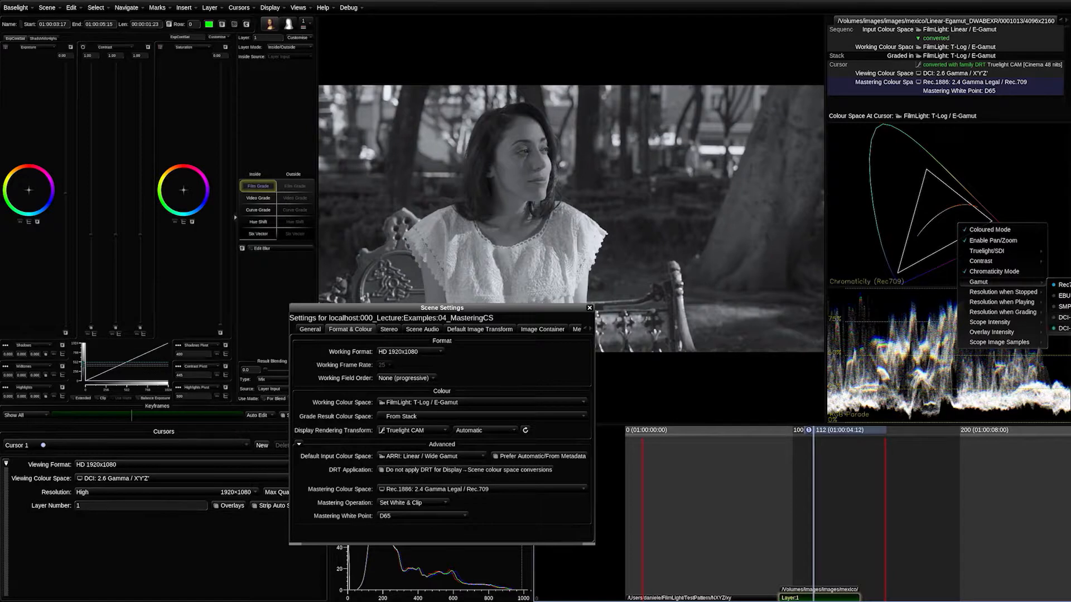
{"action": "left_click", "coordinate": [1058, 326]}
{"action": "left_click_drag", "start_coordinate": [507, 218], "coordinate": [586, 244]}
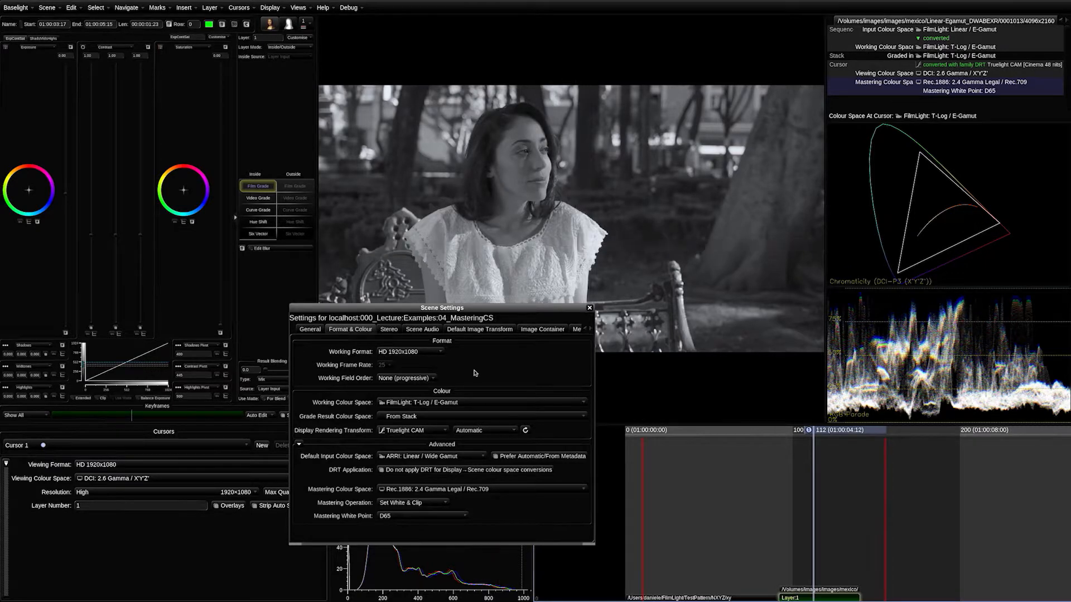
Set the Mastering White Point to D60 and sample the woman's face to check its chromaticity.
{"action": "left_click", "coordinate": [388, 518]}
{"action": "left_click", "coordinate": [393, 553]}
{"action": "left_click", "coordinate": [508, 180]}
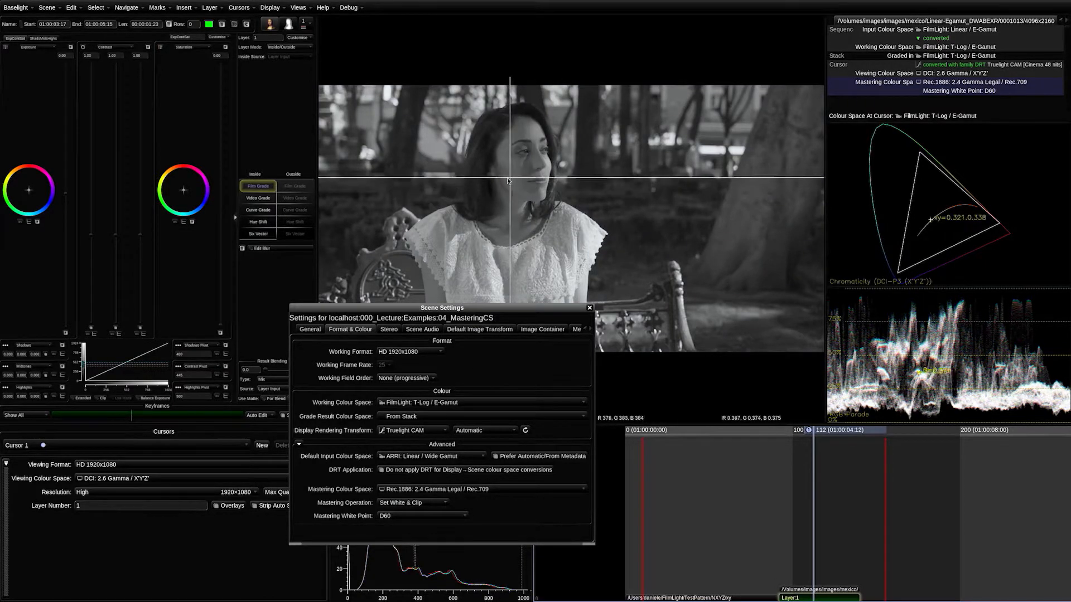
{"action": "left_click", "coordinate": [180, 476]}
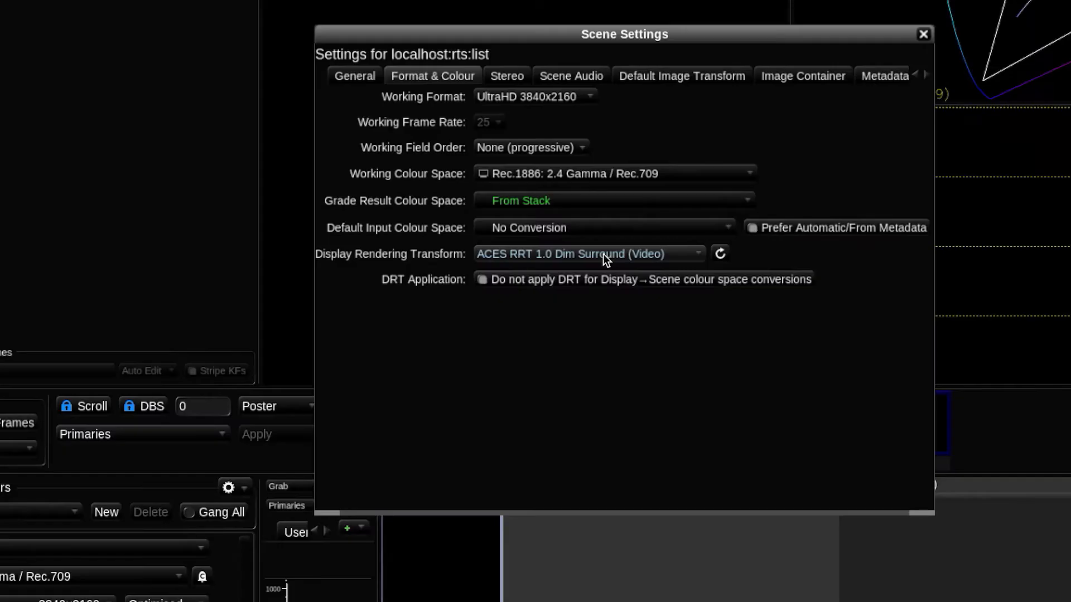
Switch the scene's Display Rendering Transform to ACES RRT 1.0.1 and then to Truelight CAM.
{"action": "left_click", "coordinate": [603, 253]}
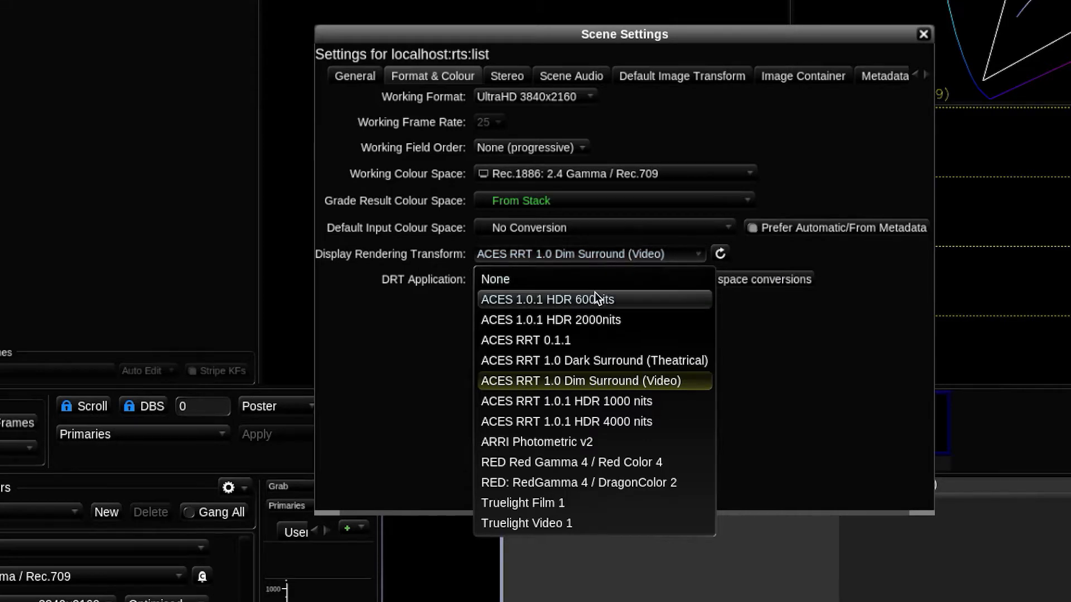
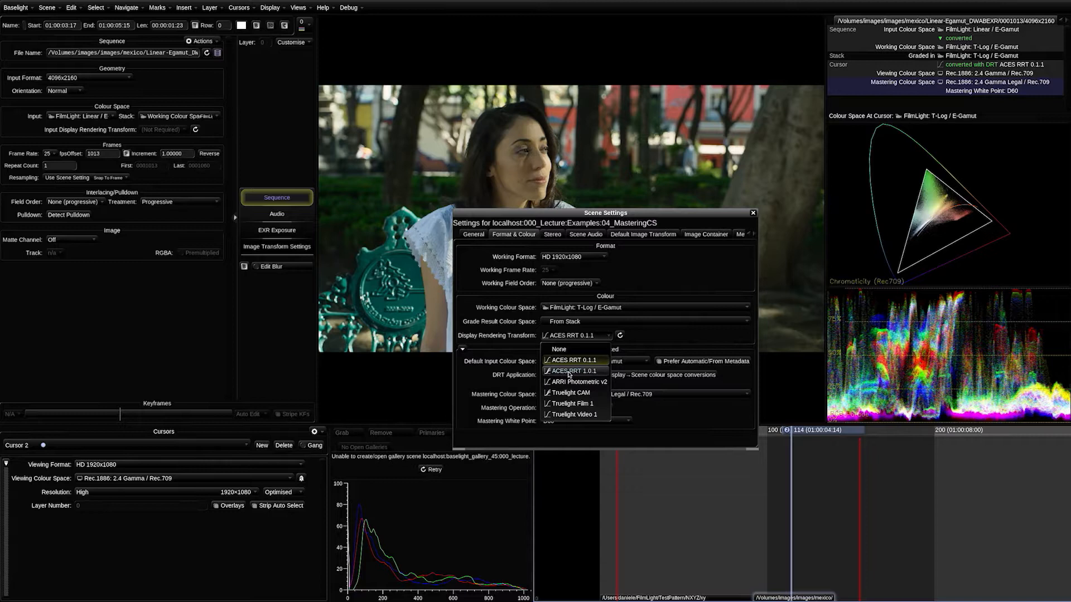
{"action": "left_click", "coordinate": [569, 372]}
{"action": "left_click", "coordinate": [591, 336]}
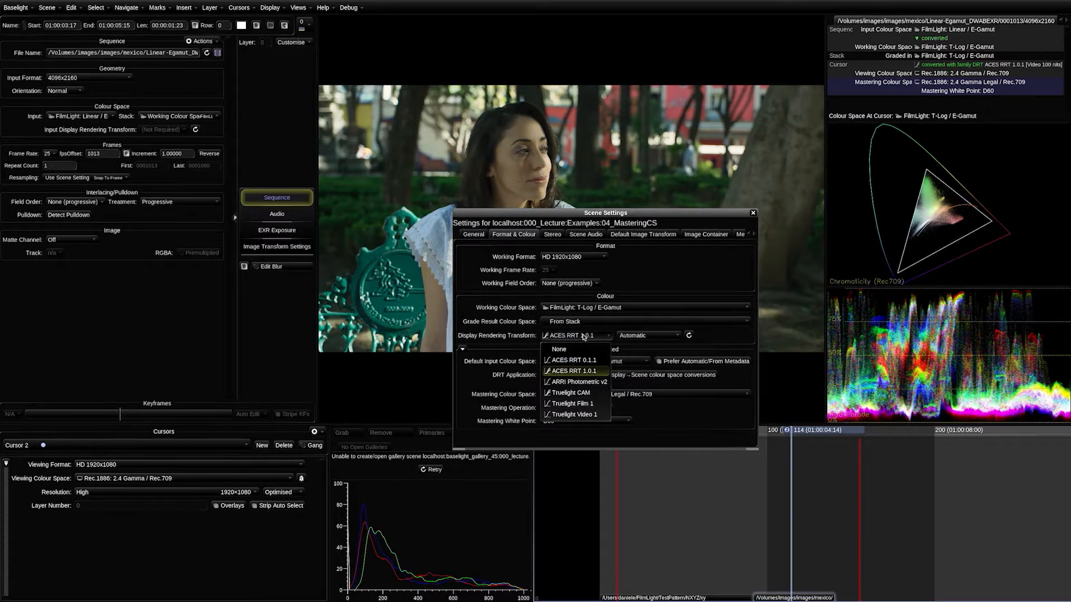
{"action": "left_click", "coordinate": [573, 393]}
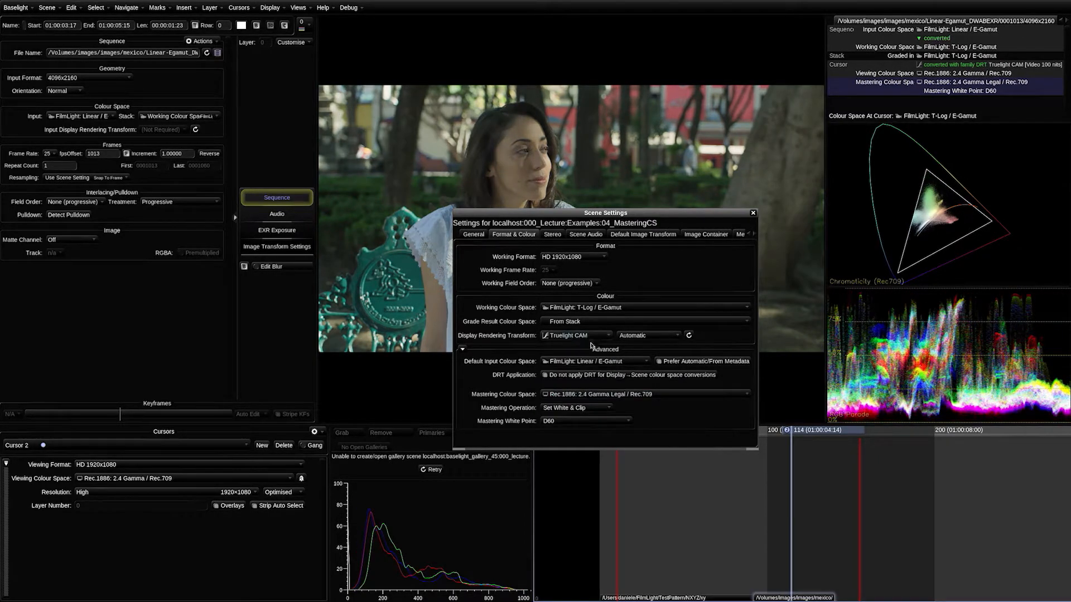
Review the available Display Rendering Transforms and the viewing conditions of the Truelight CAM family, keeping it on Automatic.
{"action": "left_click", "coordinate": [566, 337]}
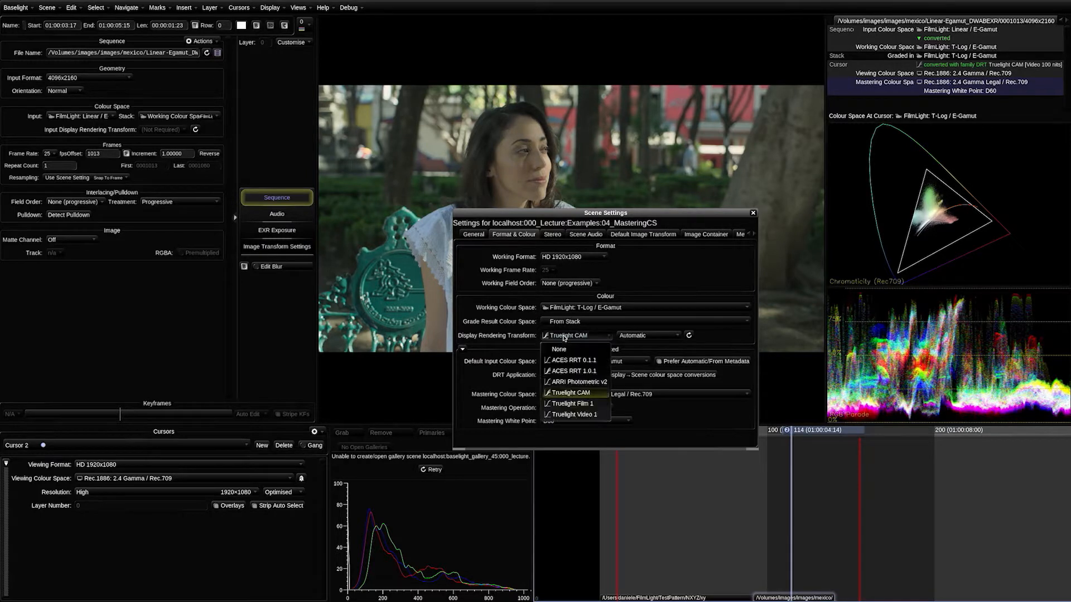
{"action": "left_click", "coordinate": [566, 338]}
{"action": "left_click", "coordinate": [617, 336]}
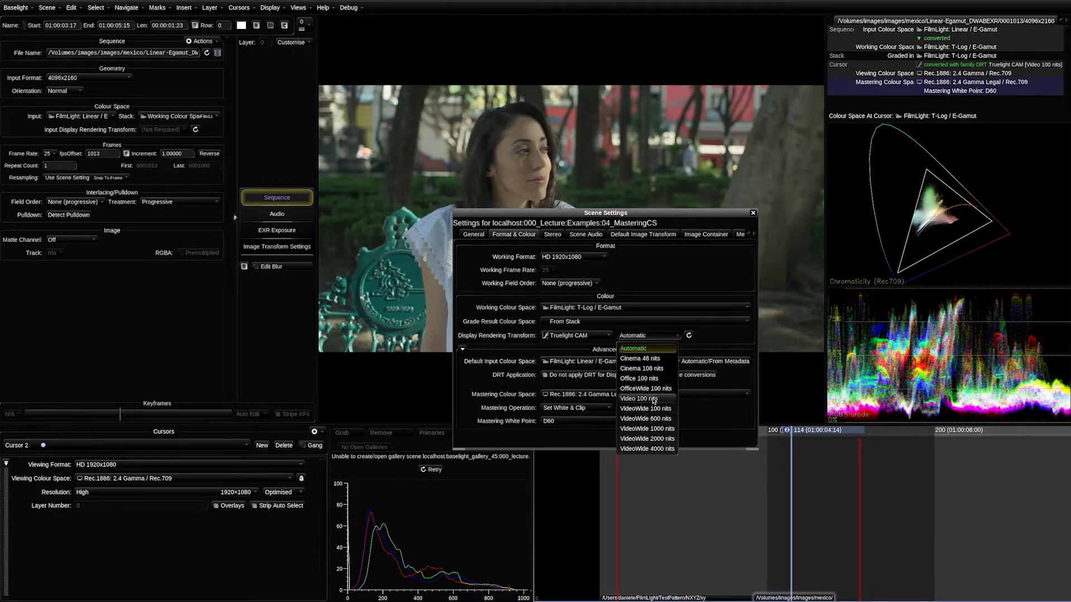
{"action": "left_click", "coordinate": [629, 337]}
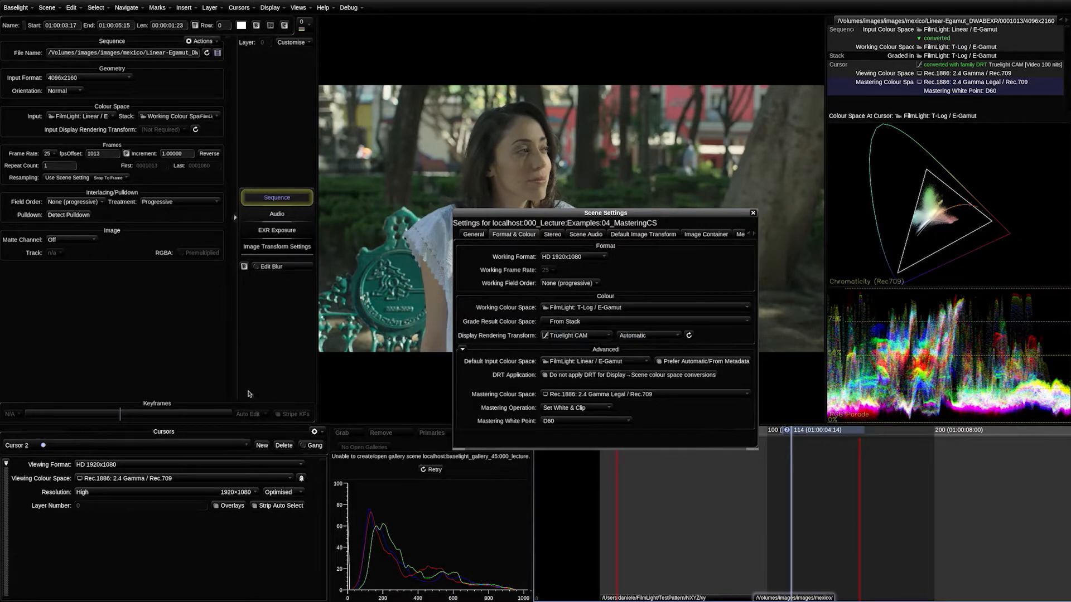
Switch the viewing colour space via DCI: 2.6 Gamma / P3 DCI to sRGB: ~2.2 Gamma / Rec.709, and set Mastering Colour Space to Automatic From DRT.
{"action": "left_click", "coordinate": [128, 482]}
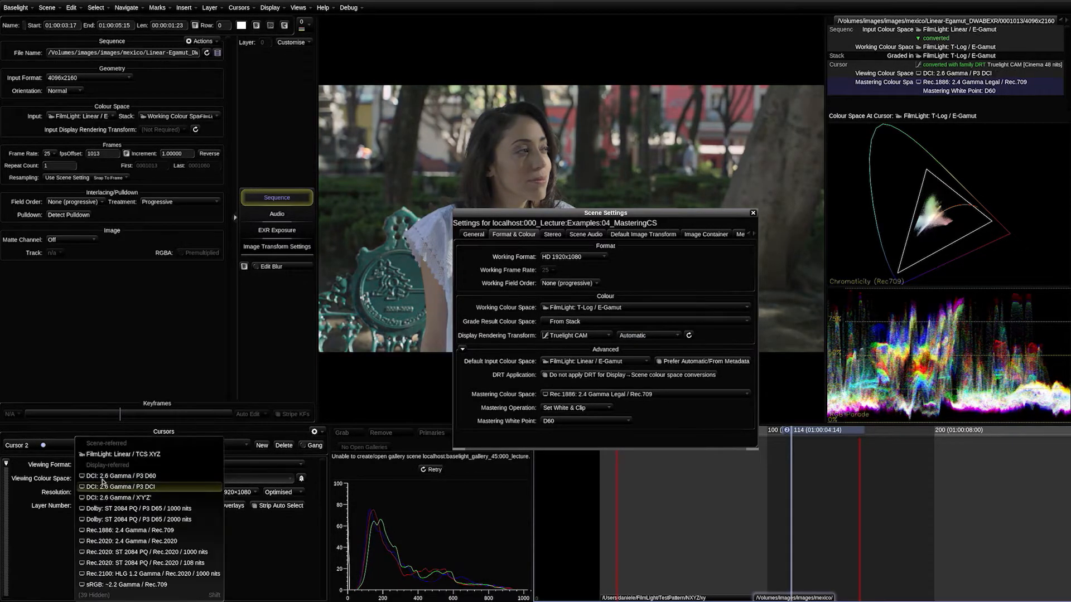
{"action": "left_click", "coordinate": [137, 586]}
{"action": "left_click", "coordinate": [557, 394]}
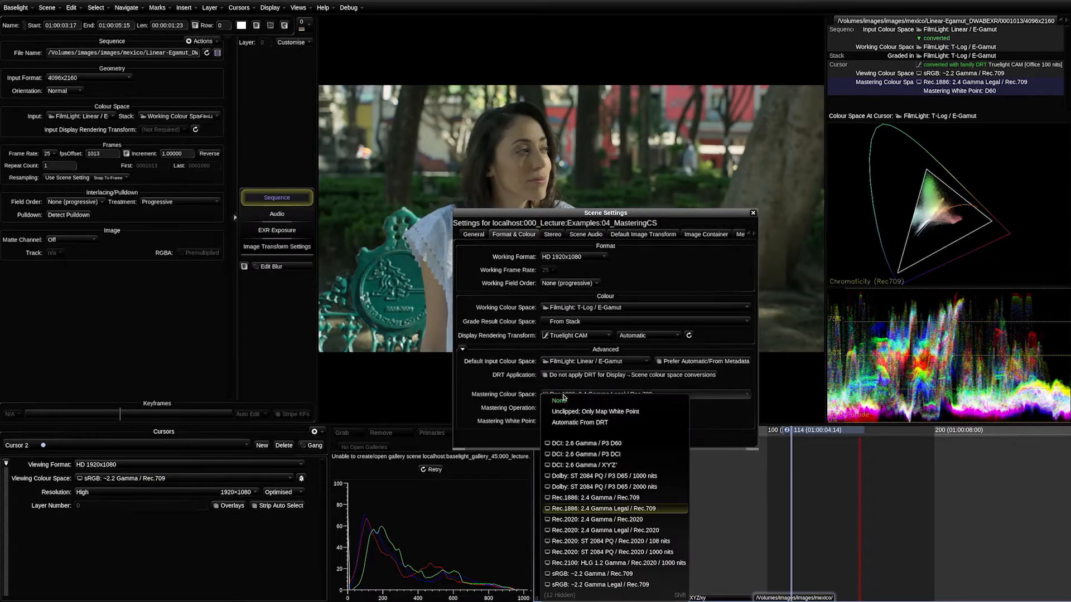
{"action": "left_click", "coordinate": [566, 424]}
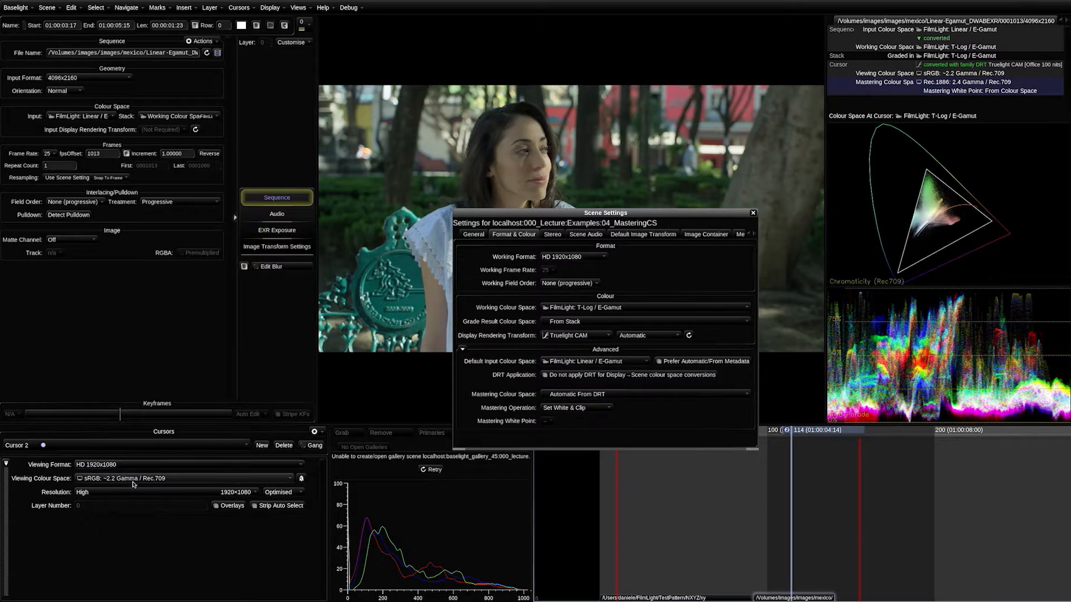
Compare the DCI: 2.6 Gamma viewing colour spaces P3 D60, P3 DCI and X'Y'Z' in turn on the park portrait.
{"action": "left_click", "coordinate": [98, 475]}
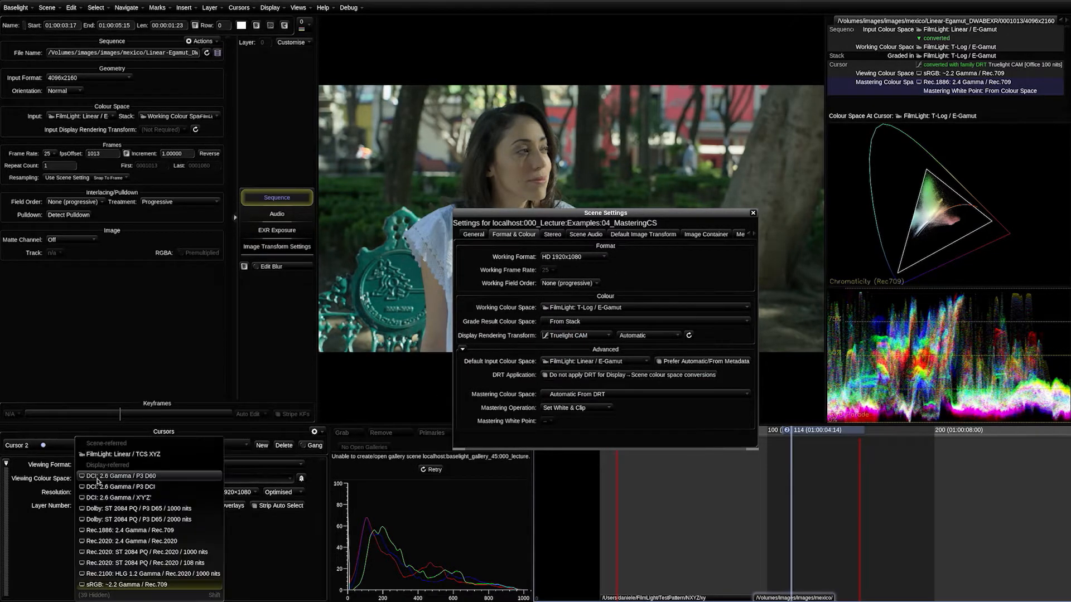
{"action": "left_click", "coordinate": [147, 477]}
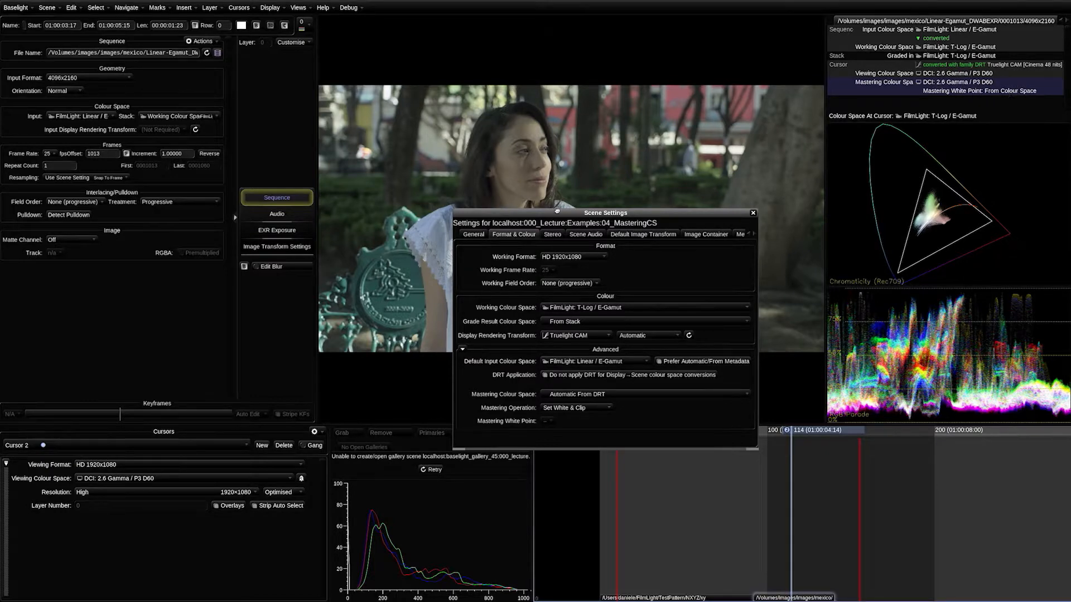
{"action": "left_click", "coordinate": [123, 478]}
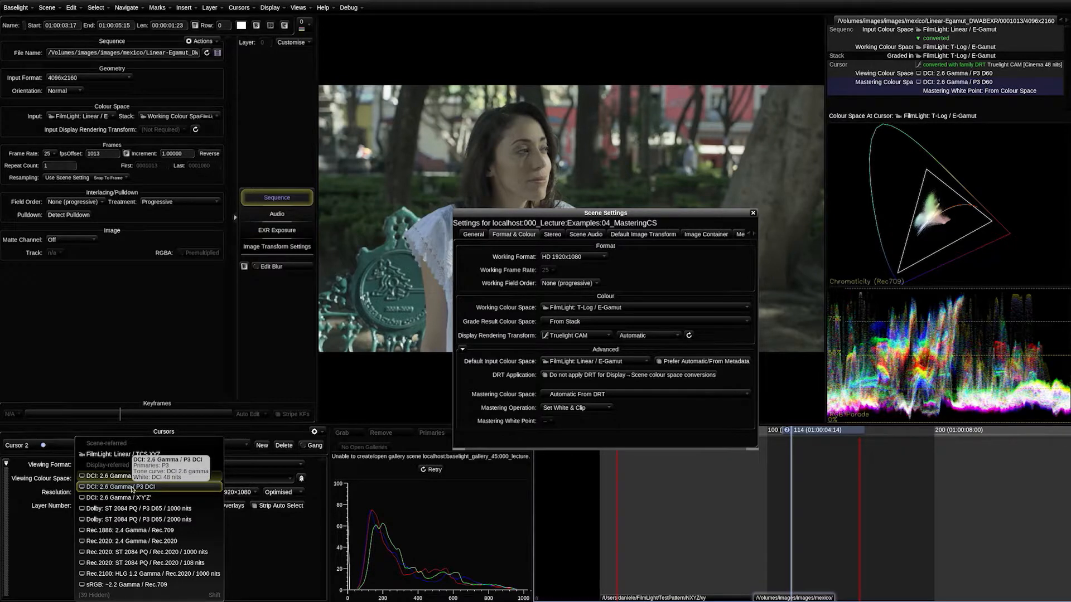
{"action": "left_click", "coordinate": [130, 487]}
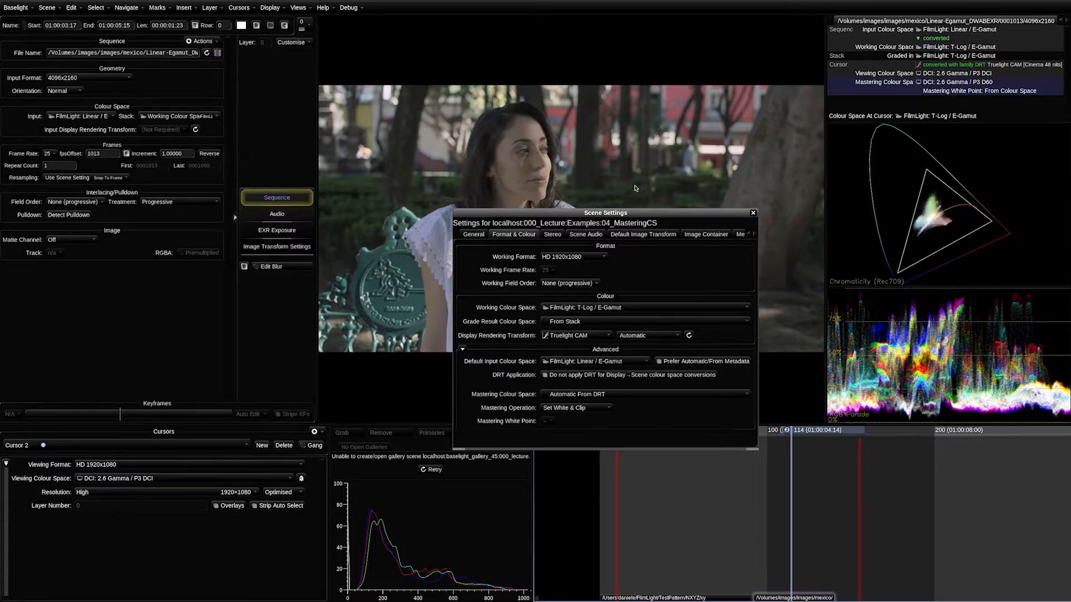
{"action": "left_click", "coordinate": [139, 478]}
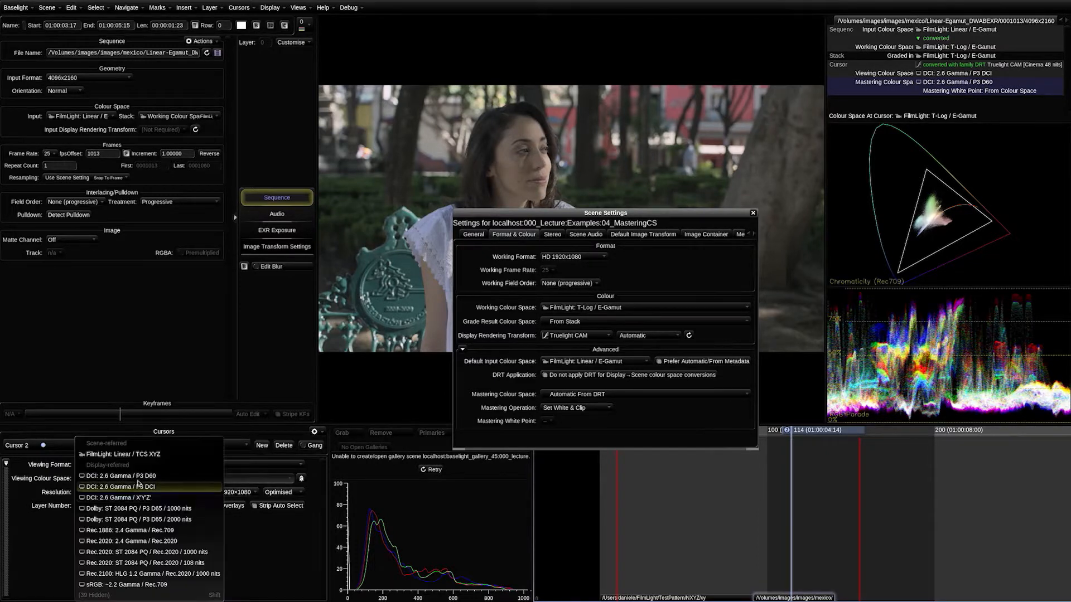
{"action": "left_click", "coordinate": [111, 498]}
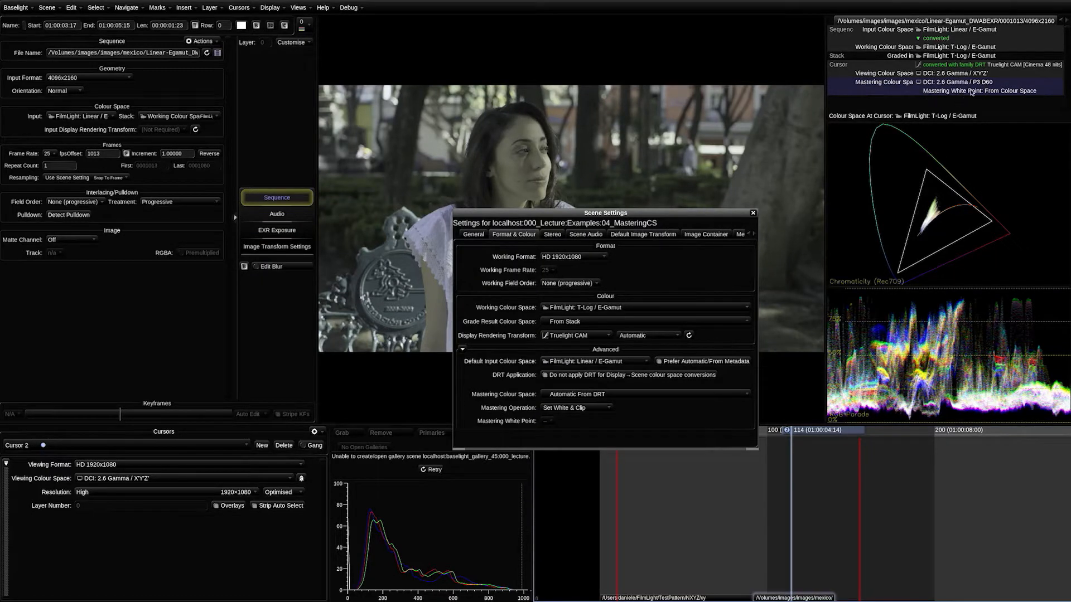
Switch the viewing colour space to Rec.1886: 2.4 Gamma / Rec.709, Rec.2020: 2.4 Gamma / Rec.2020 and finally Rec.2020: ST 2084 PQ / Rec.2020 / 1000 nits.
{"action": "left_click", "coordinate": [129, 479]}
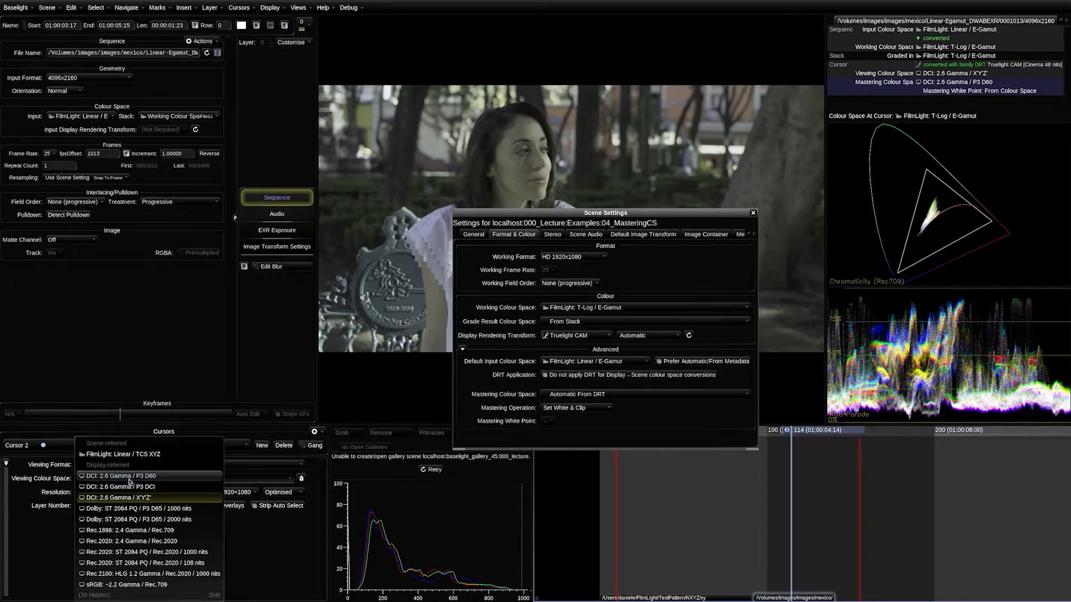
{"action": "left_click", "coordinate": [146, 531]}
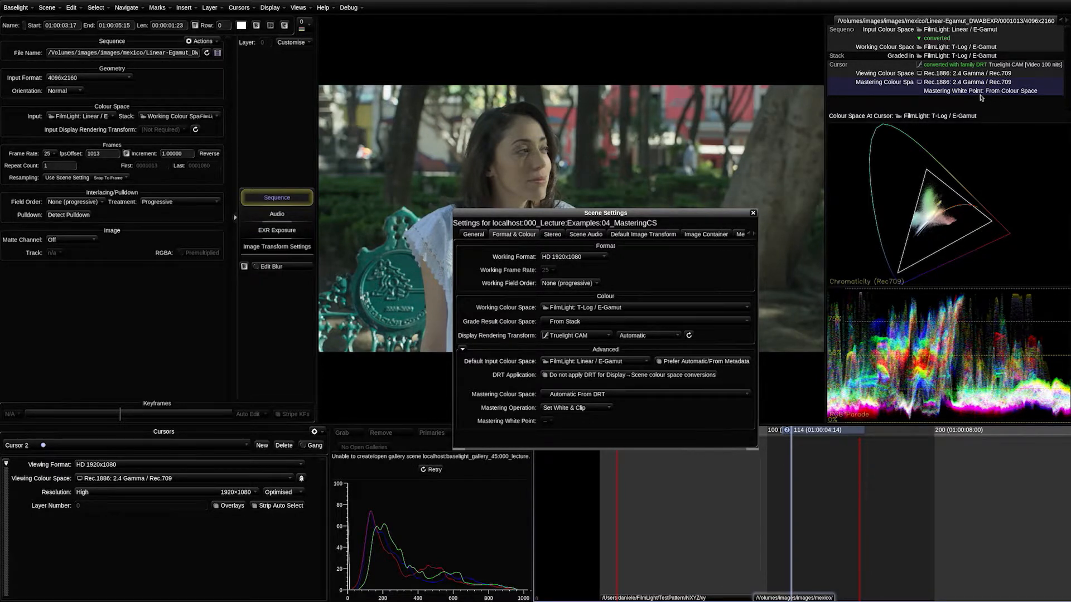
{"action": "left_click", "coordinate": [136, 480]}
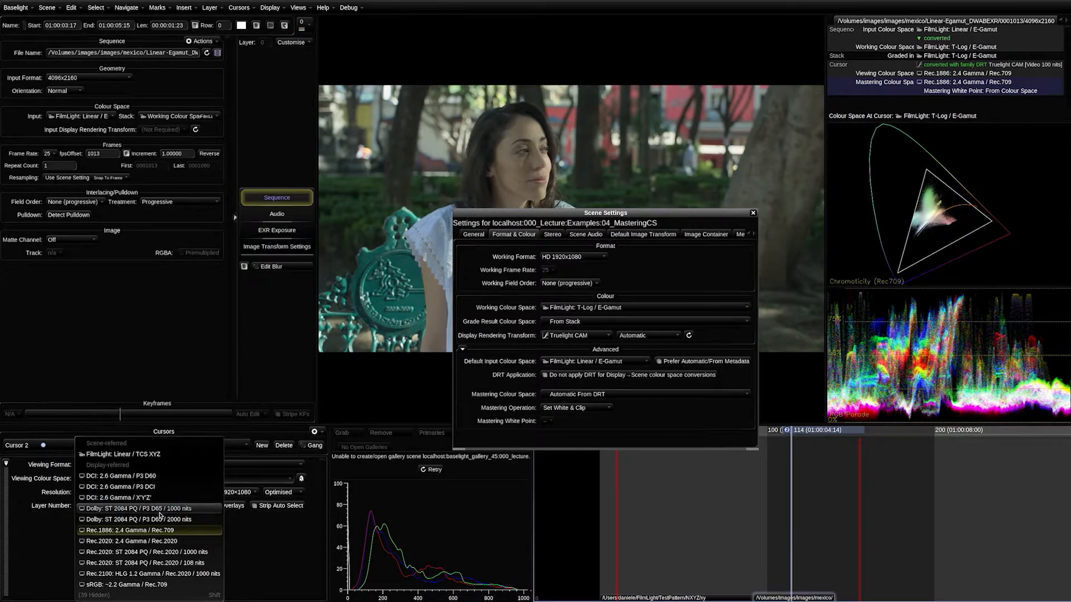
{"action": "left_click", "coordinate": [140, 541]}
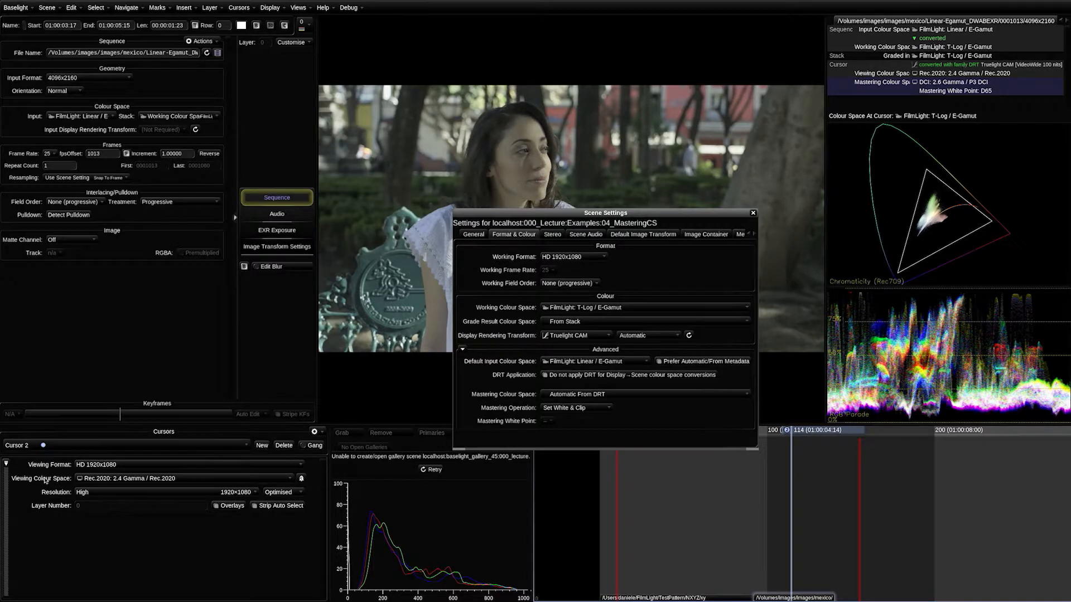
{"action": "left_click", "coordinate": [131, 478]}
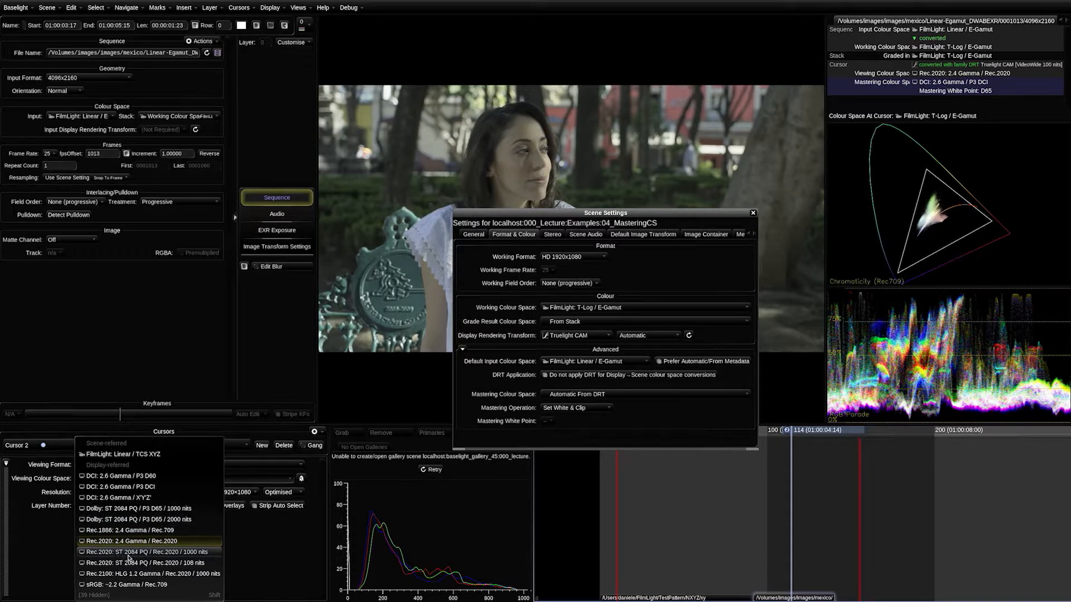
{"action": "left_click", "coordinate": [168, 554]}
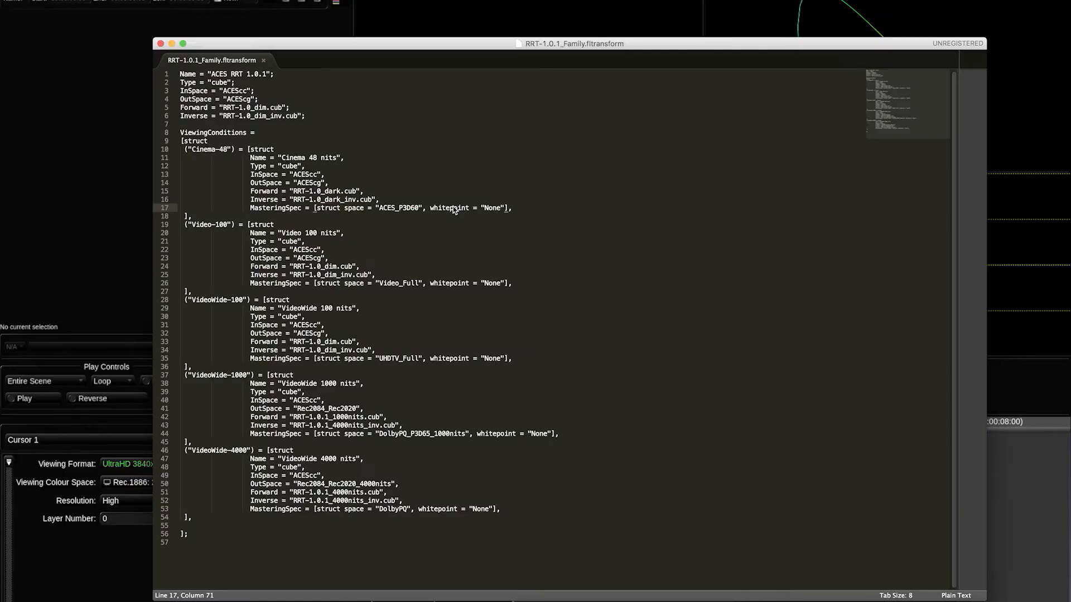
In the text editor, highlight the MasteringSpec lines of each viewing condition in RRT-1.0.1_Family.fltransform, from Cinema-48 to VideoWide-4000.
{"action": "triple_click", "coordinate": [454, 209]}
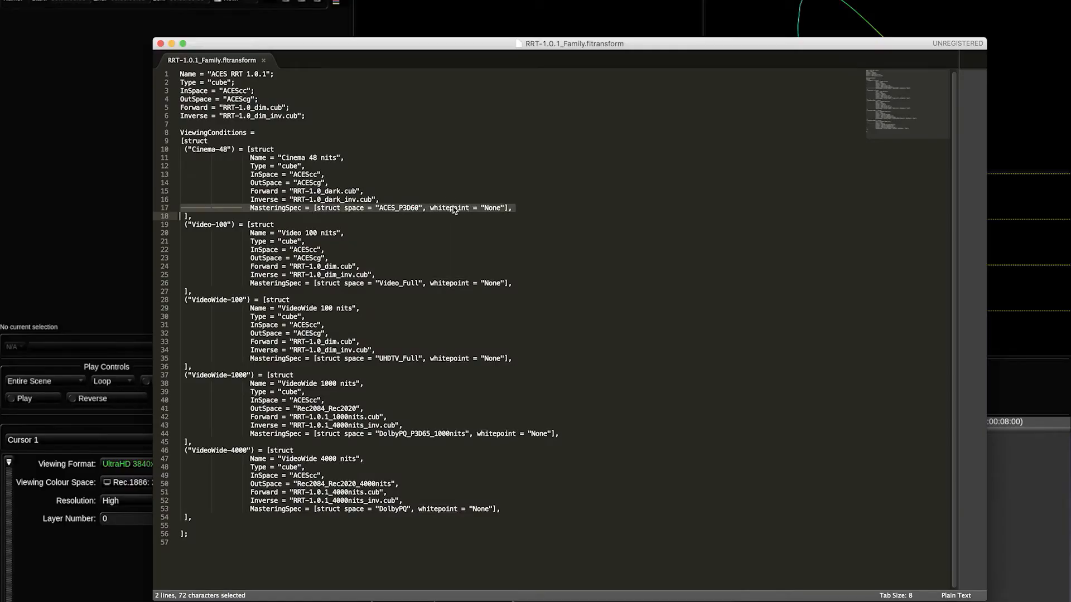
{"action": "triple_click", "coordinate": [447, 285]}
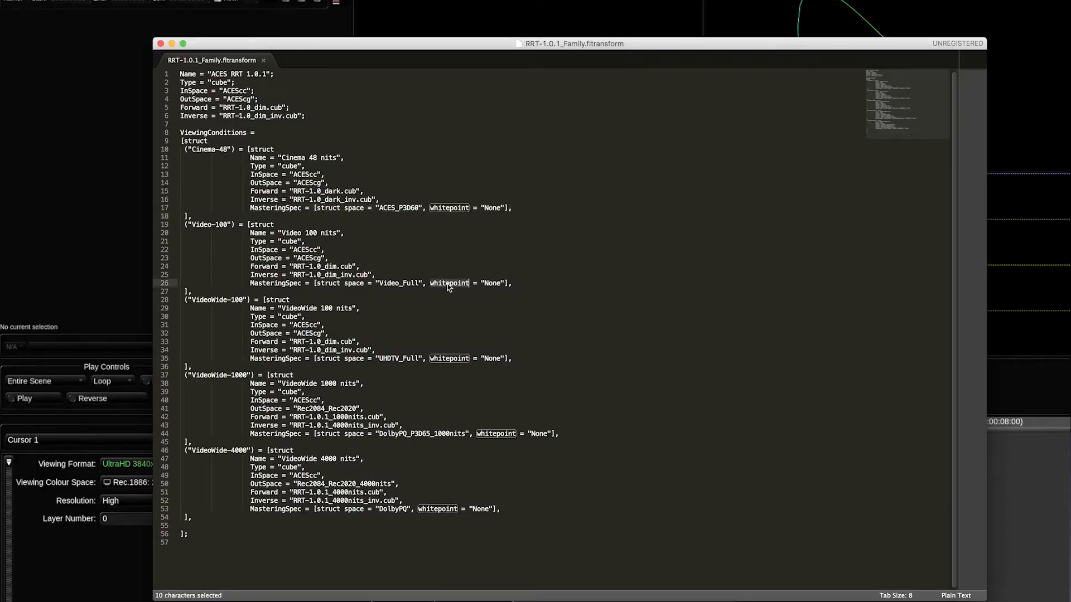
{"action": "double_click", "coordinate": [447, 358]}
{"action": "triple_click", "coordinate": [447, 359]}
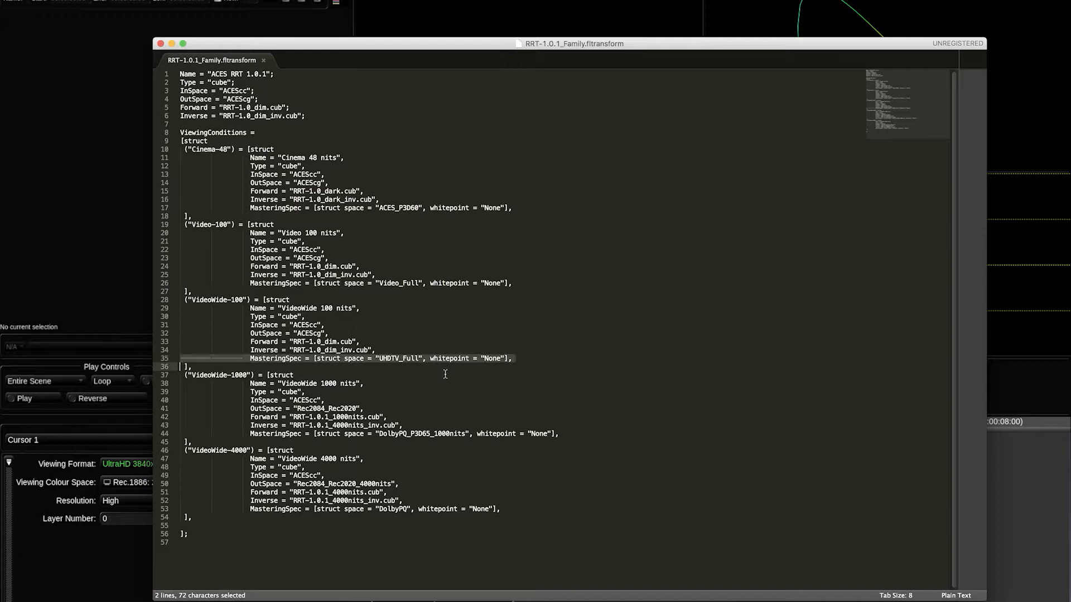
{"action": "triple_click", "coordinate": [446, 436]}
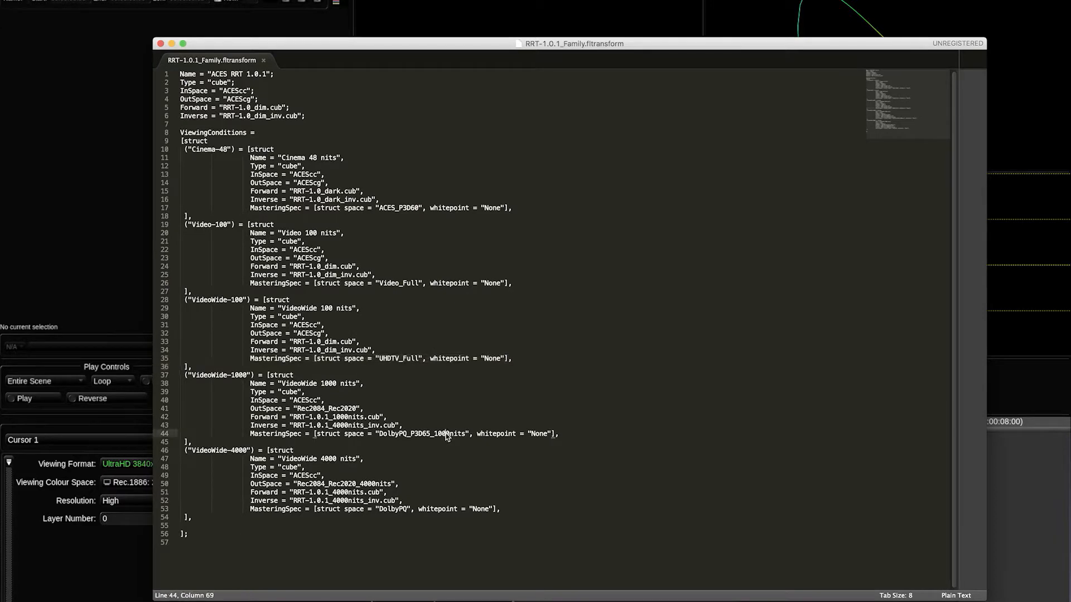
{"action": "triple_click", "coordinate": [446, 509]}
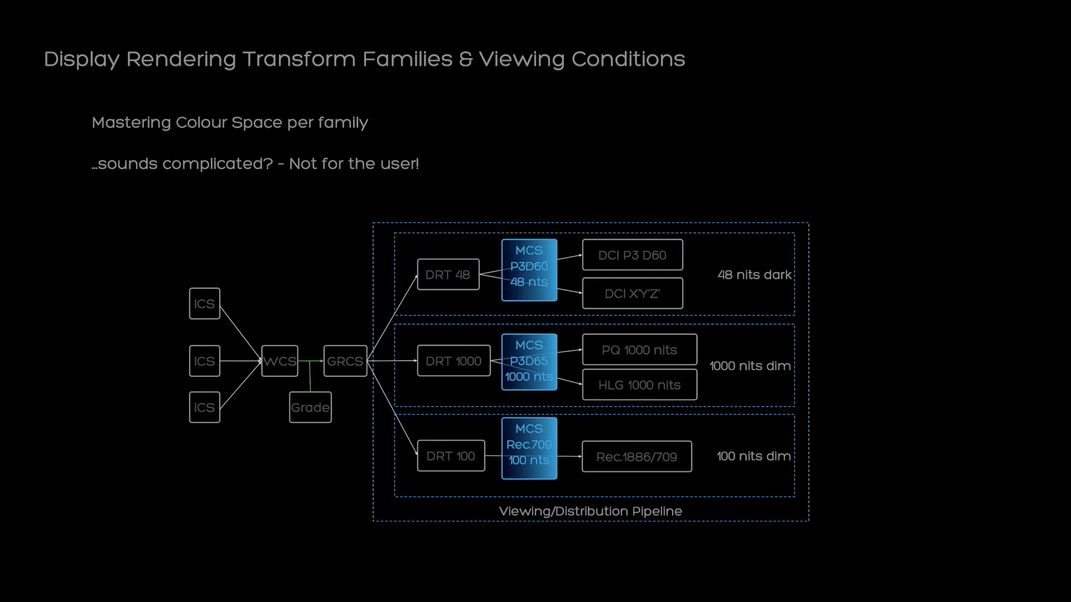
{"action": "key", "text": "Right"}
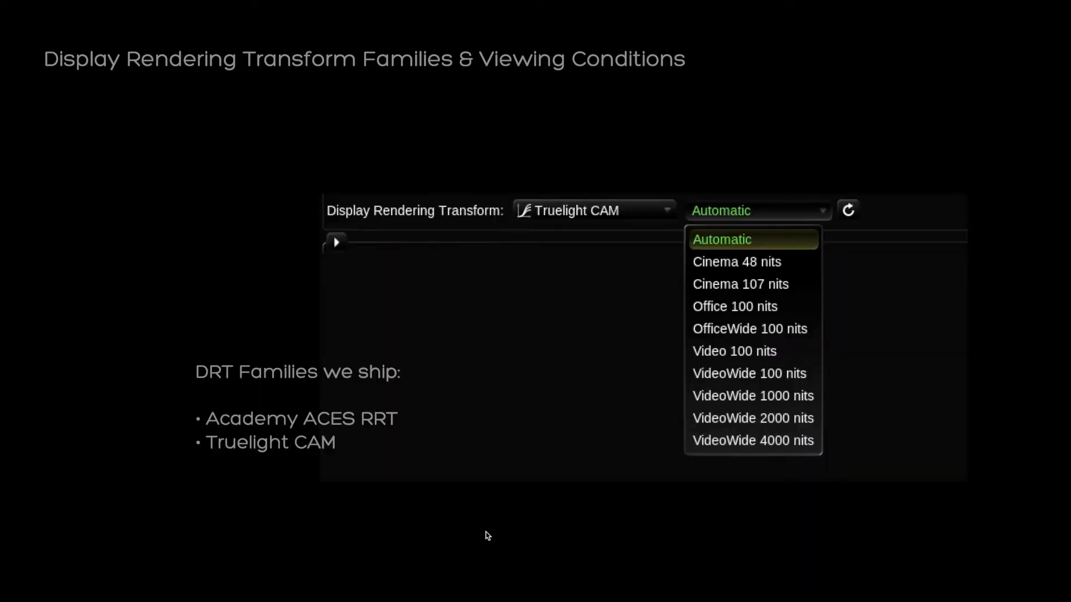